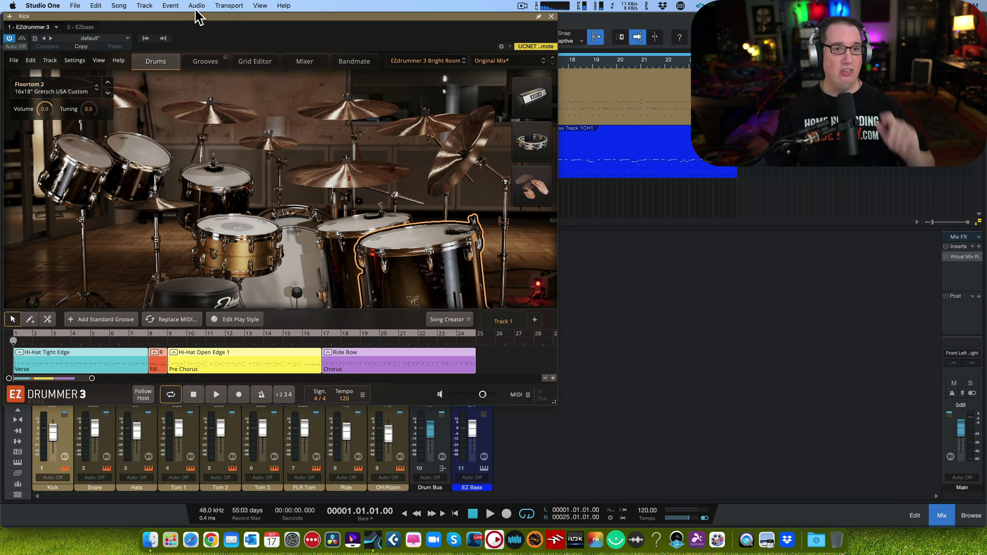
# Audition the EZdrummer 3 snare, kick, floor toms and Racktoms 1–3 by striking them in the Drums view.
pyautogui.moveTo(195, 16); pyautogui.dragTo(200, 17)
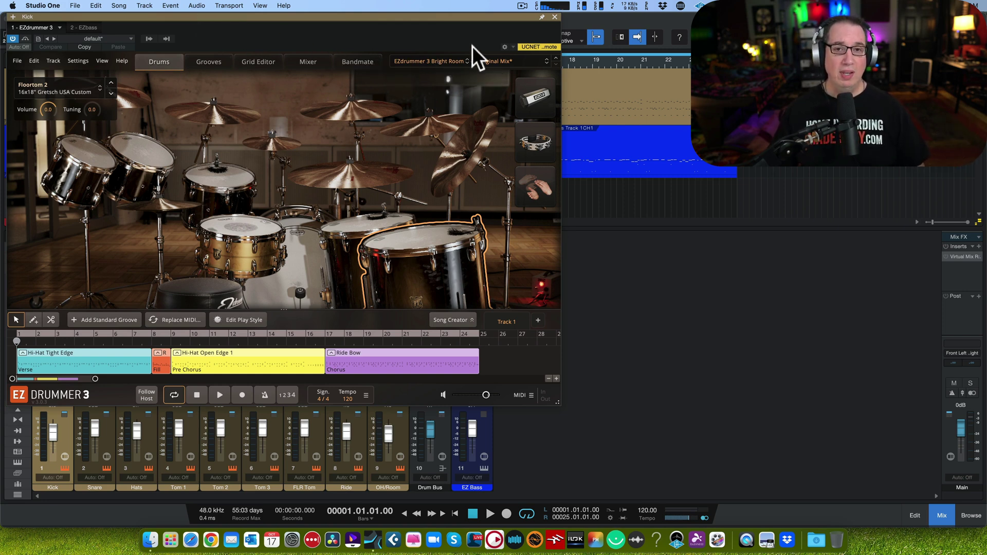
pyautogui.click(235, 226)
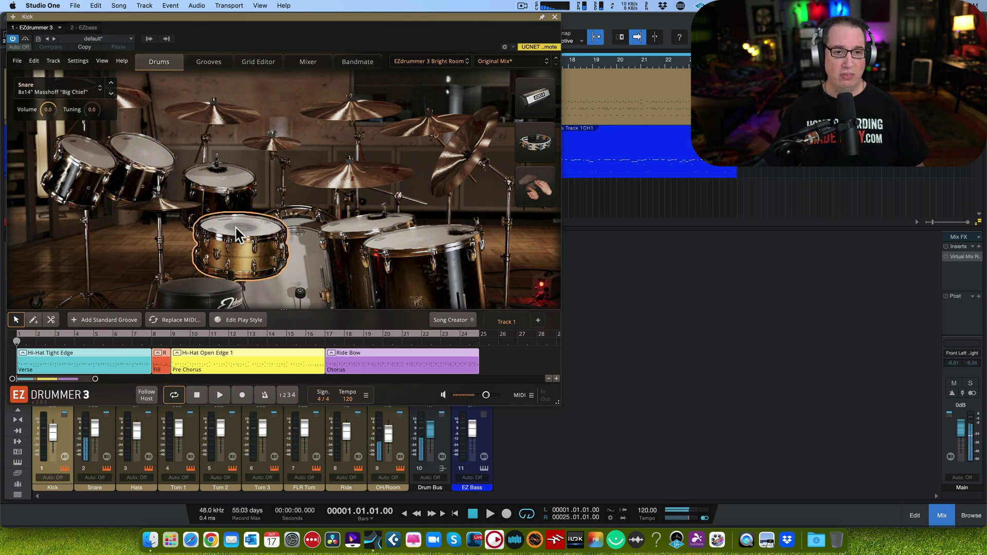
pyautogui.click(287, 253)
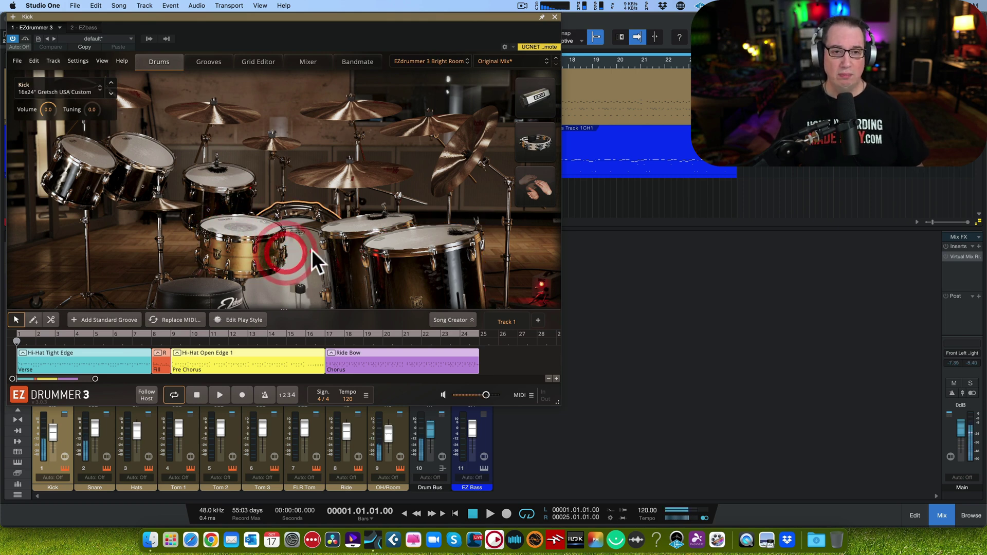
pyautogui.click(359, 223)
pyautogui.click(399, 245)
pyautogui.click(225, 185)
pyautogui.click(149, 157)
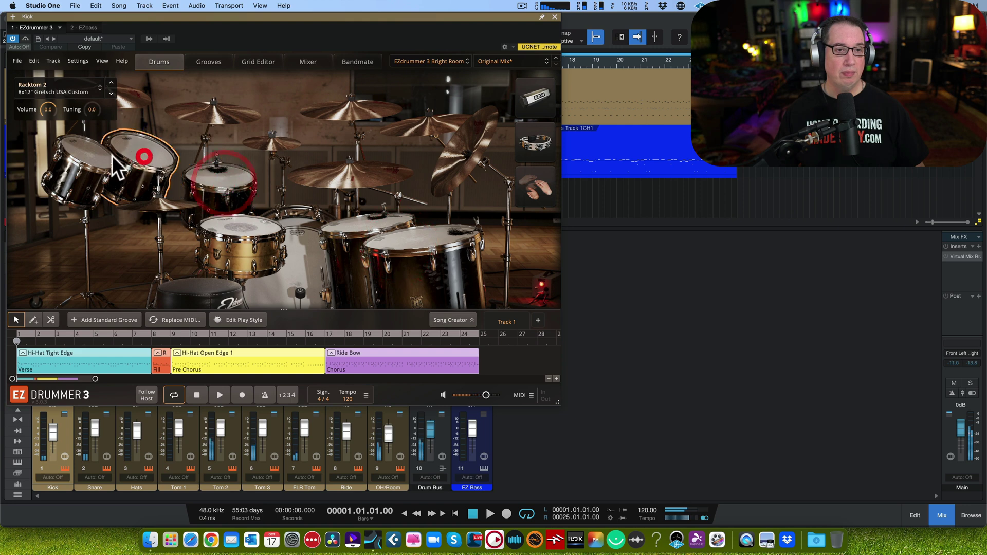
pyautogui.click(80, 165)
pyautogui.click(253, 233)
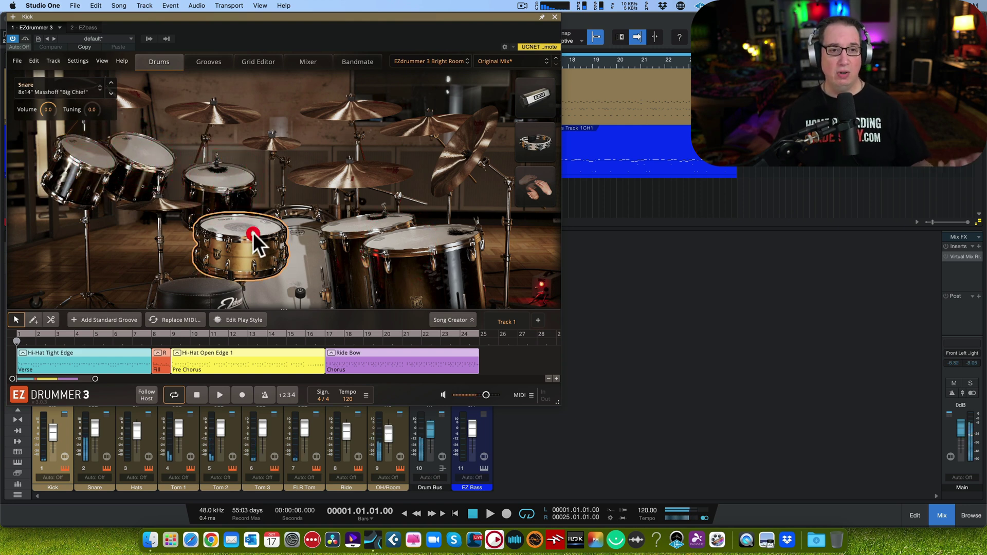
pyautogui.click(236, 178)
pyautogui.click(240, 229)
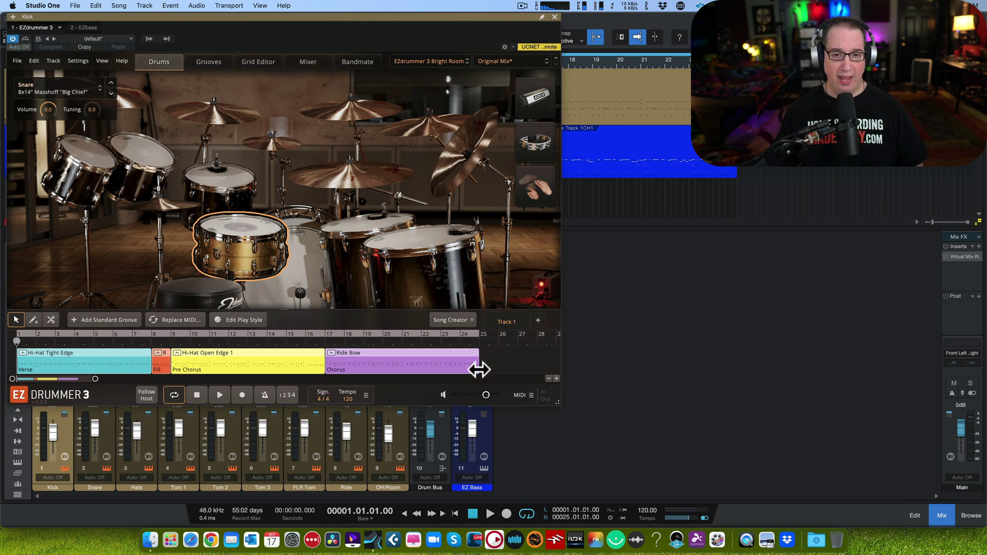
# Close EZdrummer 3 and step through the Snare, Hats, Tom 1–3, FLR Tom, Ride and OH/Room channels.
pyautogui.click(554, 17)
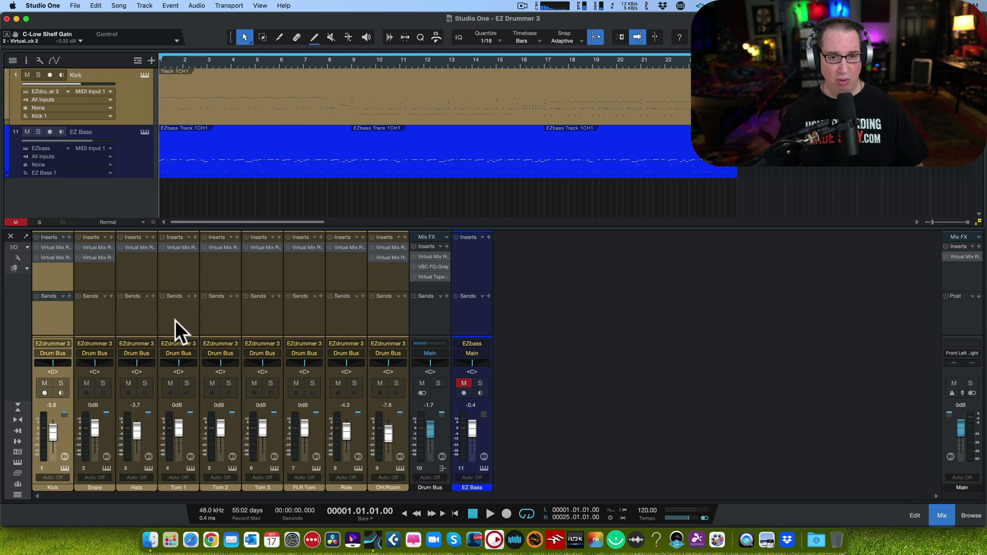
pyautogui.click(100, 316)
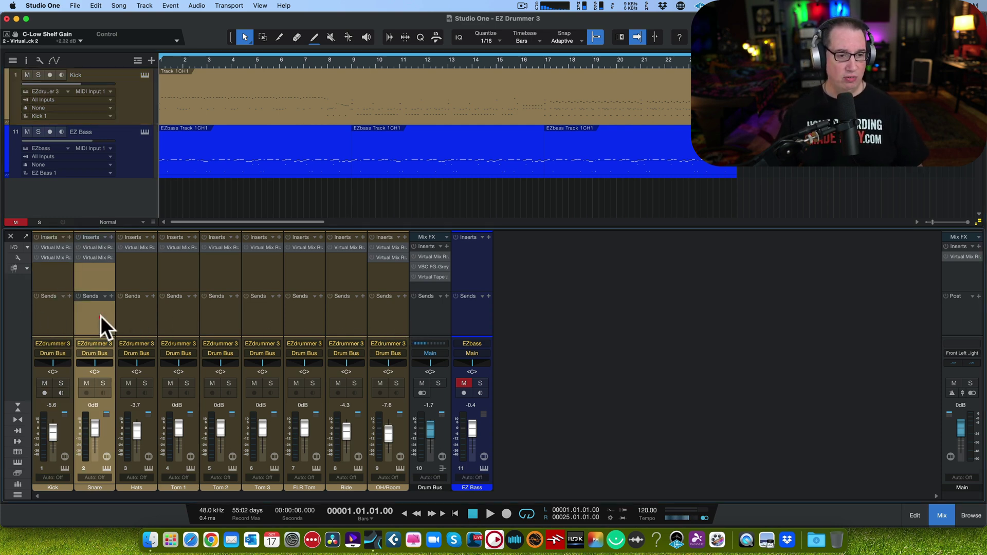
pyautogui.click(147, 314)
pyautogui.click(184, 317)
pyautogui.click(221, 315)
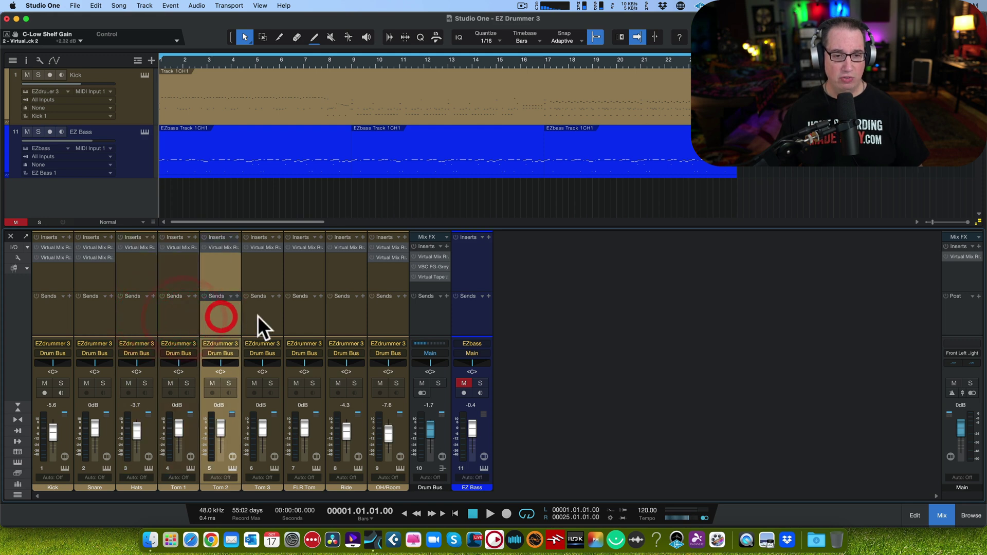
pyautogui.click(258, 316)
pyautogui.click(312, 314)
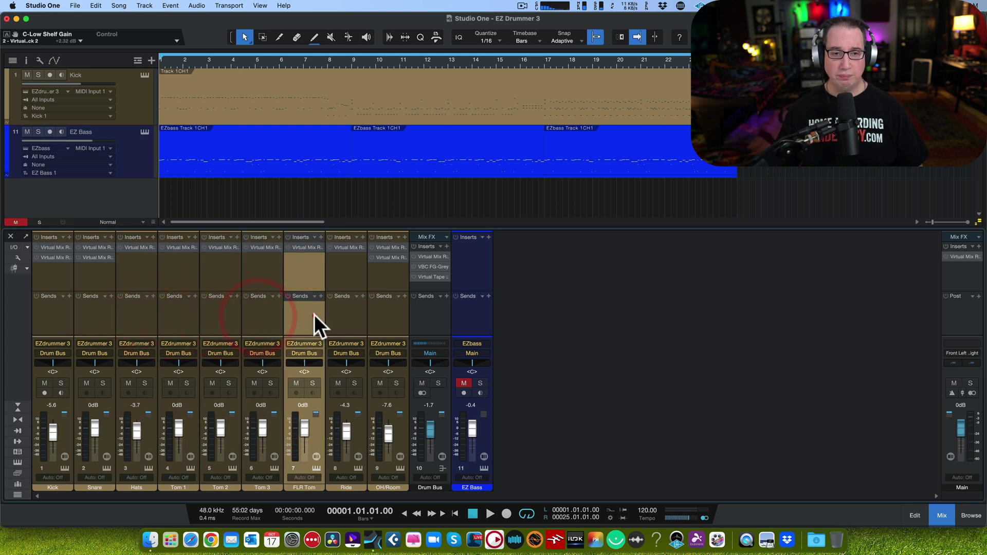
pyautogui.click(348, 315)
pyautogui.click(382, 314)
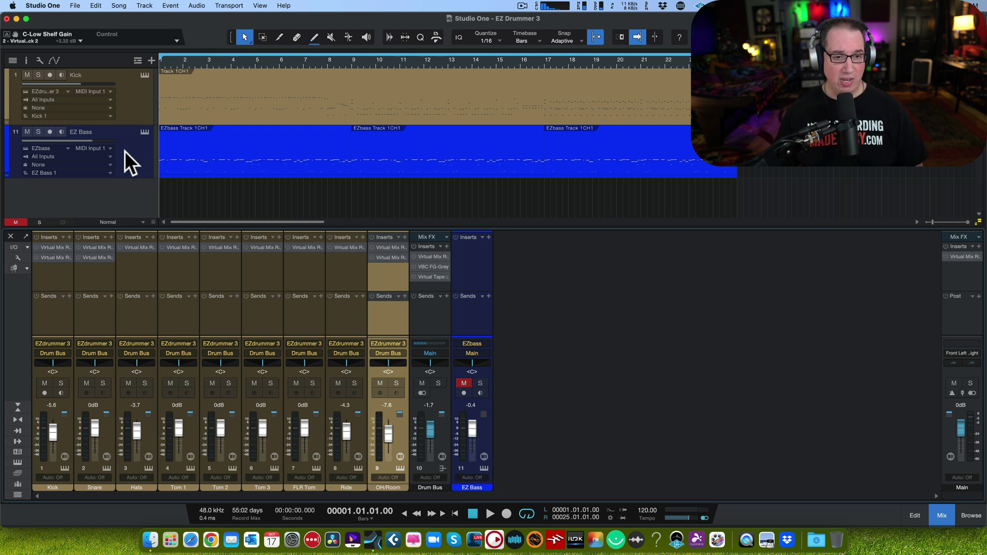
# Play the drums-and-bass song, stop it, and return the playhead to bar 1.
pyautogui.press('space')
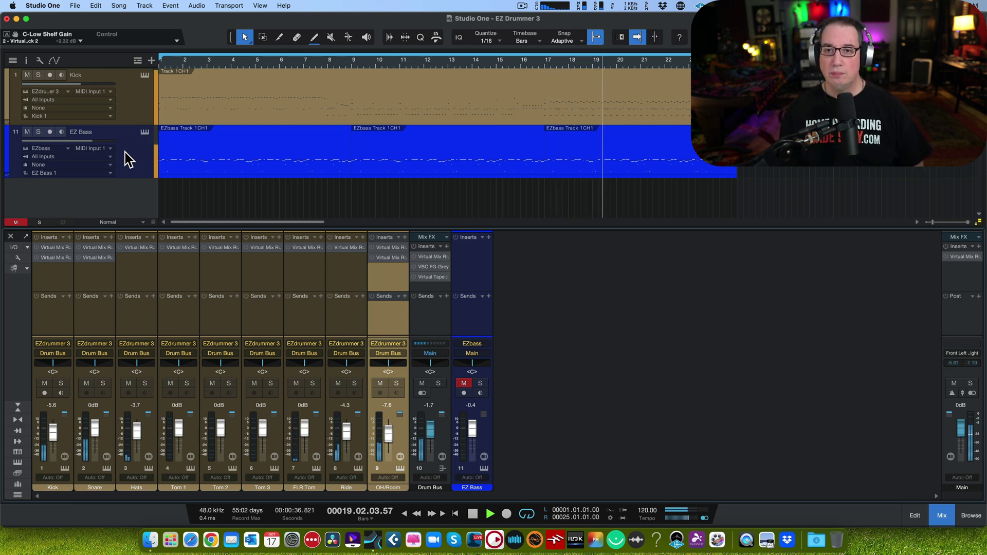
pyautogui.press('space')
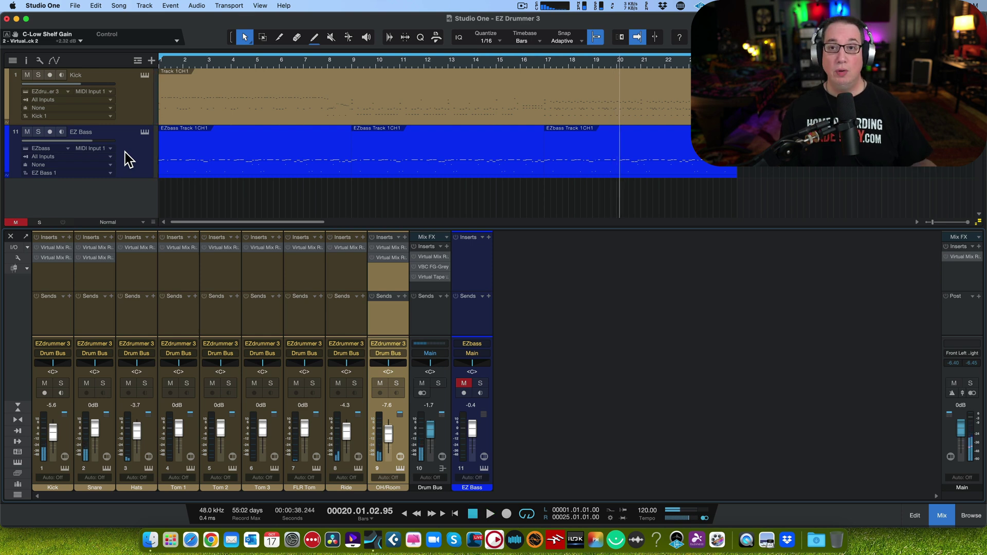
pyautogui.press('Home')
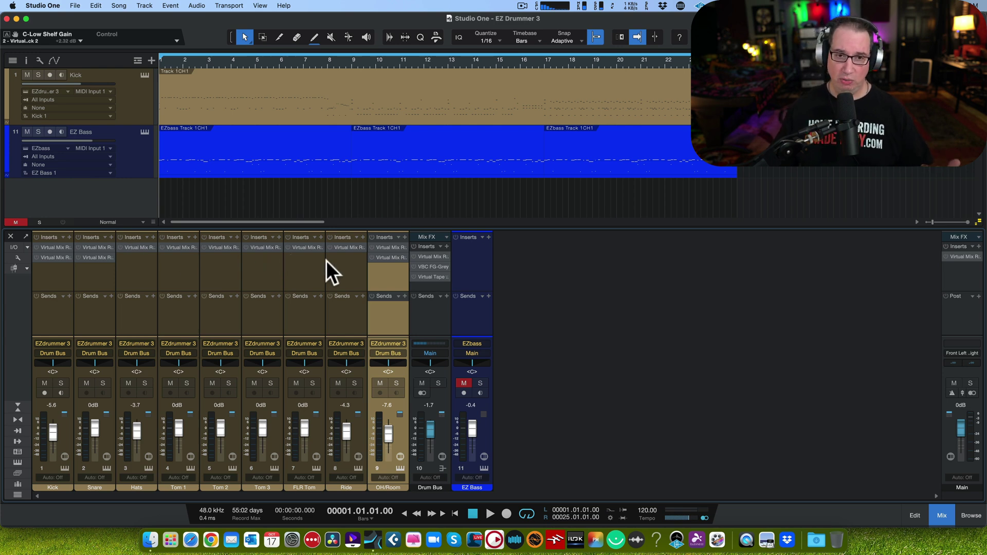
pyautogui.click(955, 260)
pyautogui.moveTo(455, 49); pyautogui.dragTo(283, 89)
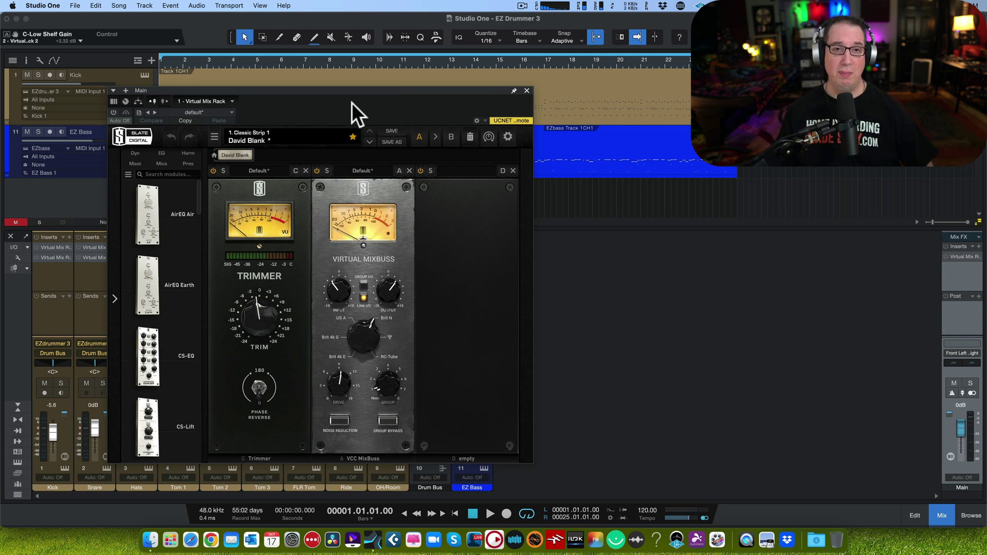
pyautogui.moveTo(353, 90); pyautogui.dragTo(354, 88)
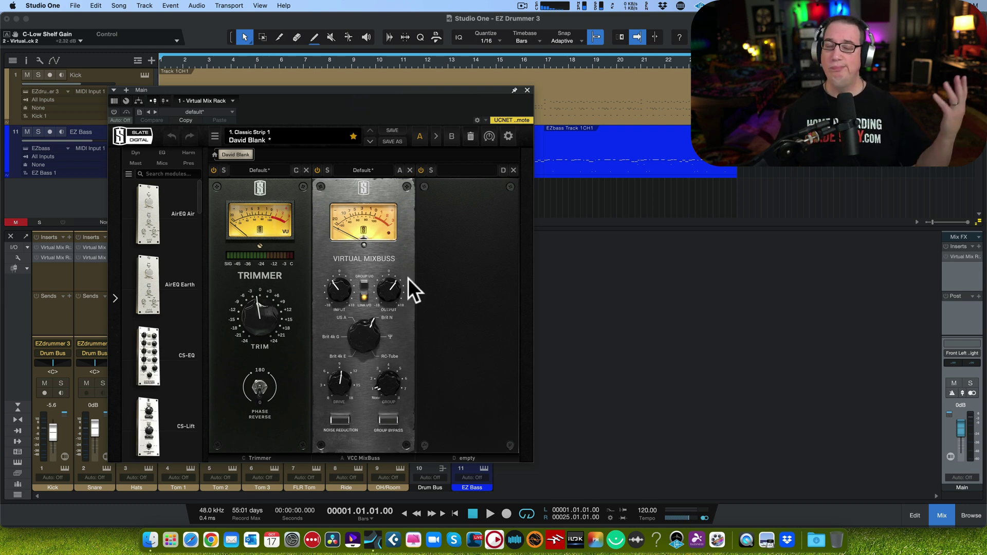
pyautogui.click(527, 90)
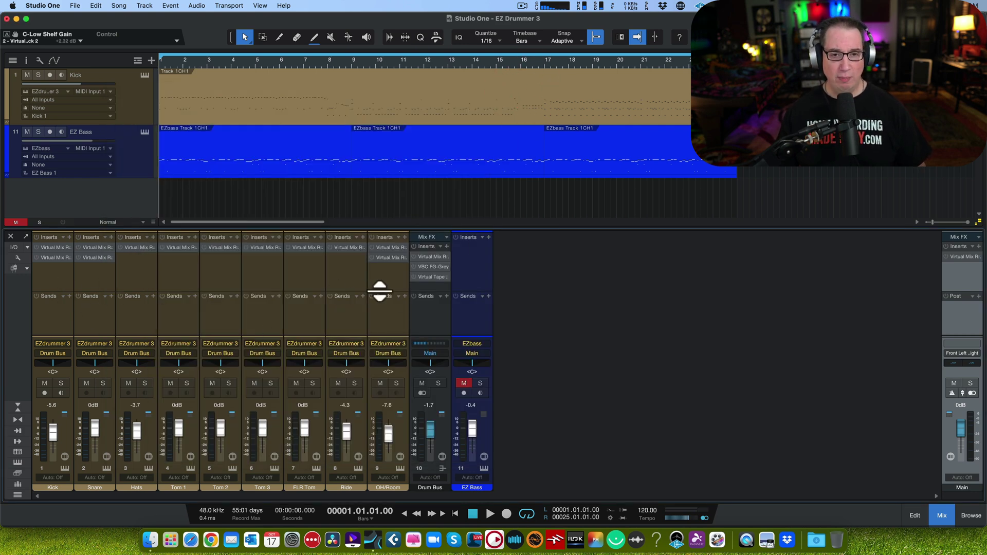
pyautogui.click(37, 282)
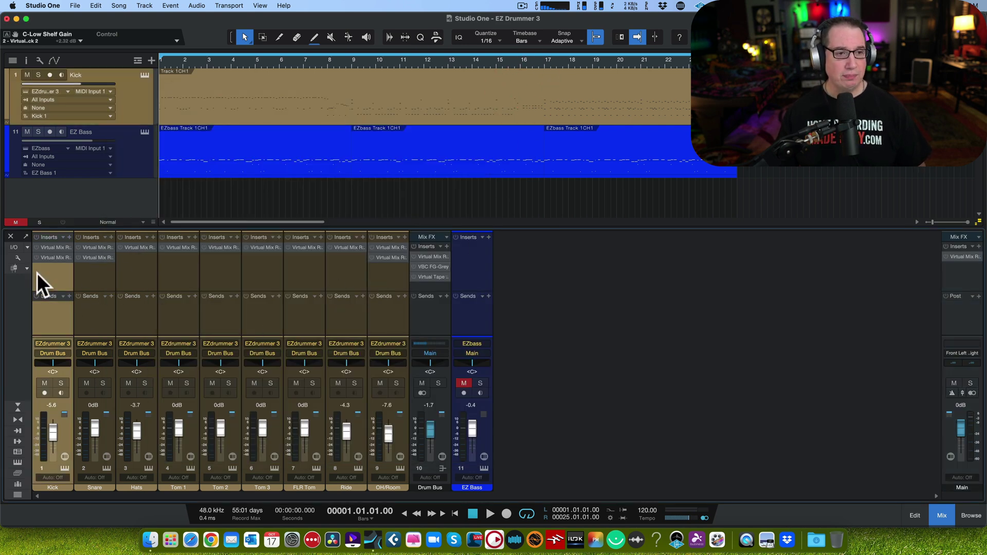
pyautogui.click(50, 247)
pyautogui.moveTo(611, 112); pyautogui.dragTo(288, 85)
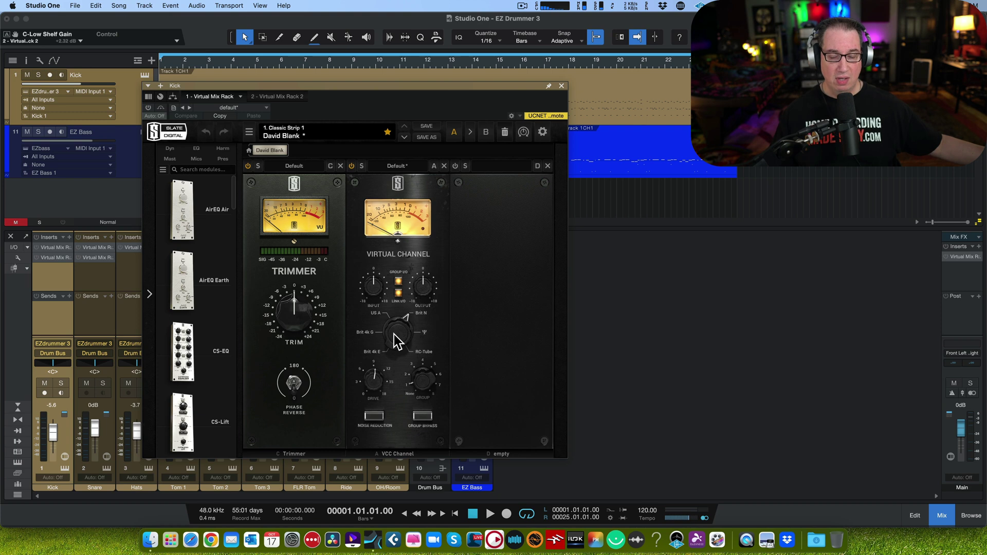
pyautogui.click(562, 85)
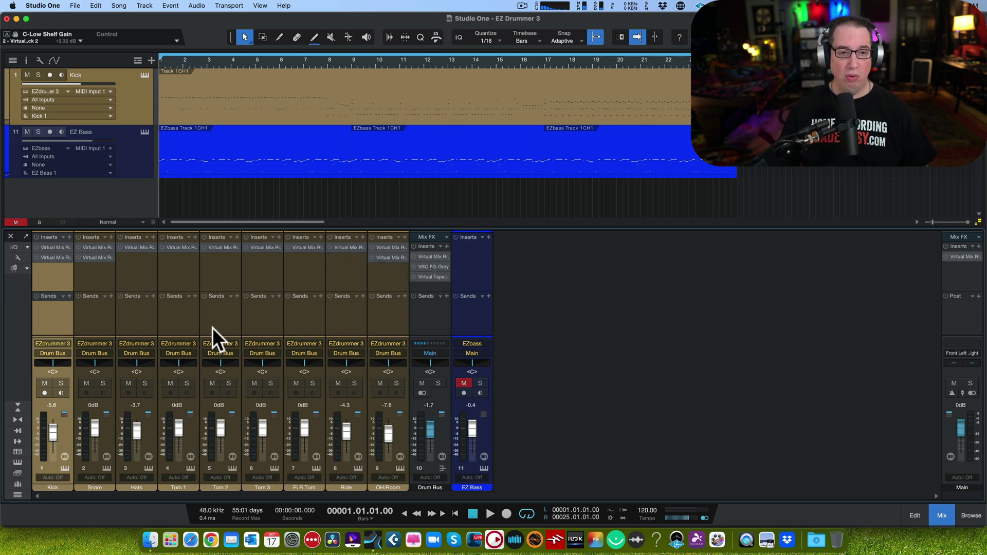
# Open the Drum Bus's Virtual Mix Rack to review its console, EQ and Lift chain, then close it.
pyautogui.click(443, 319)
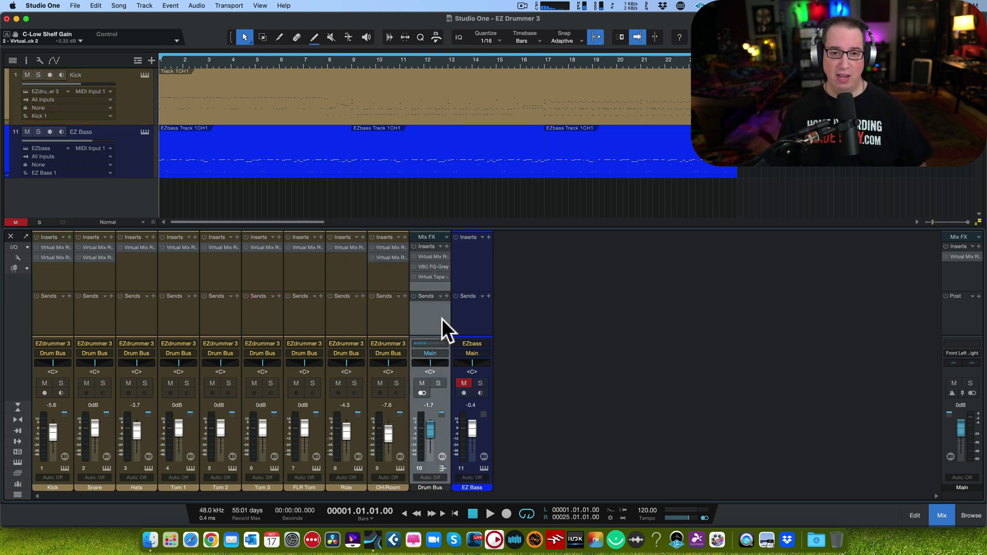
pyautogui.doubleClick(437, 256)
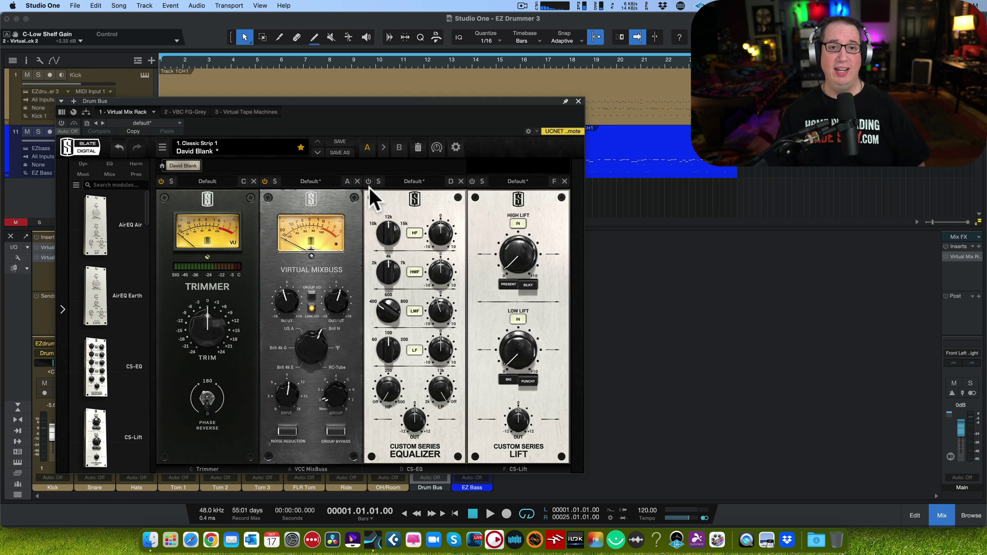
pyautogui.click(578, 101)
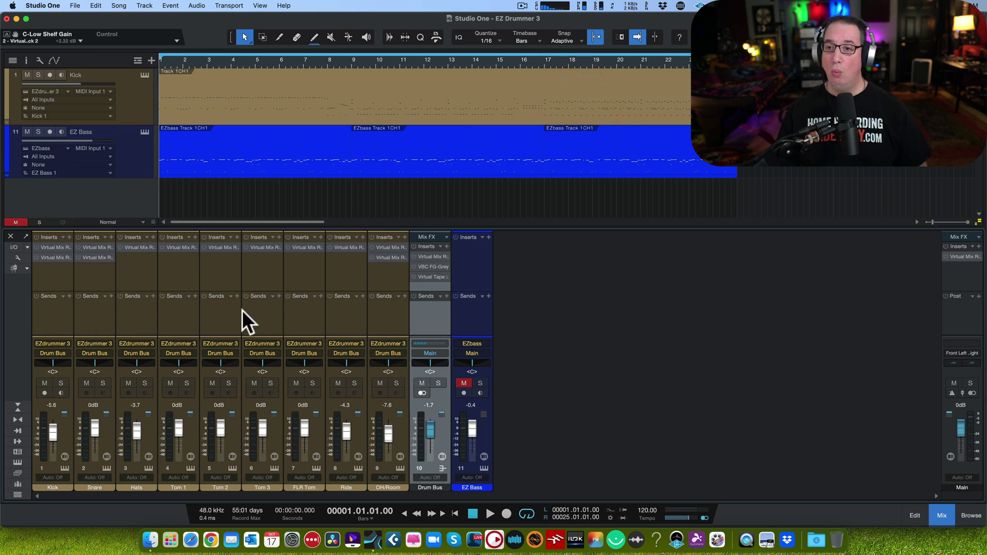
# Switch on the Main bus inserts, then reselect the Kick and Drum Bus channels.
pyautogui.click(945, 246)
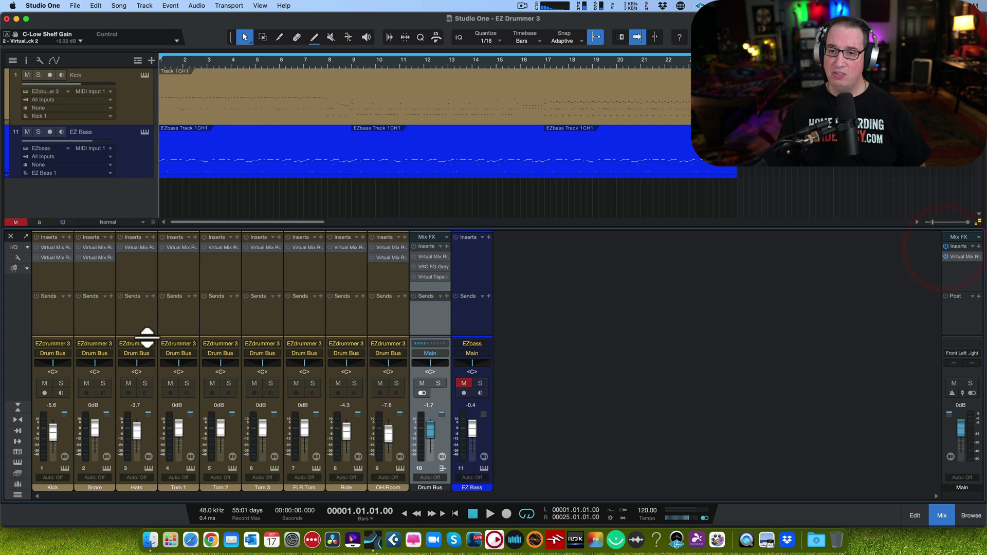
pyautogui.click(51, 320)
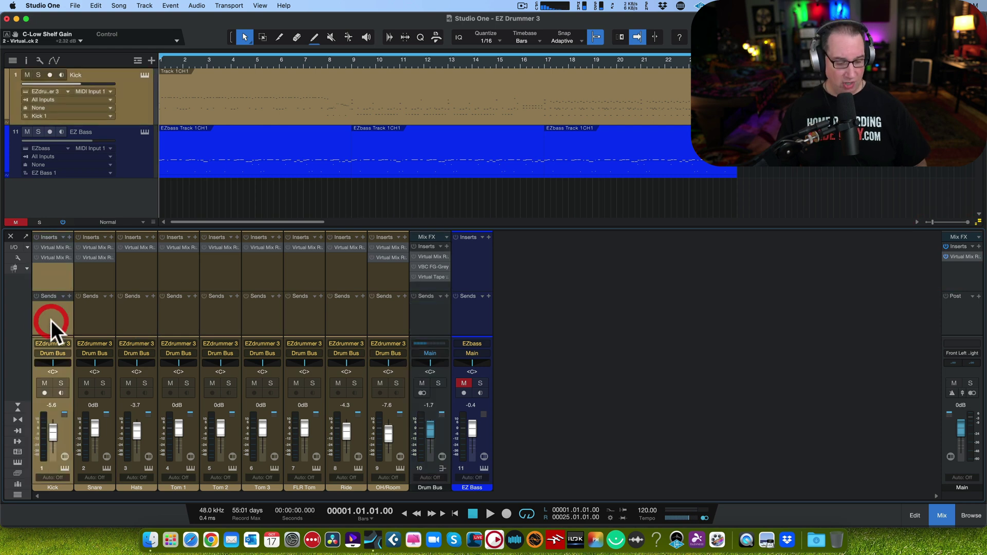
pyautogui.click(433, 323)
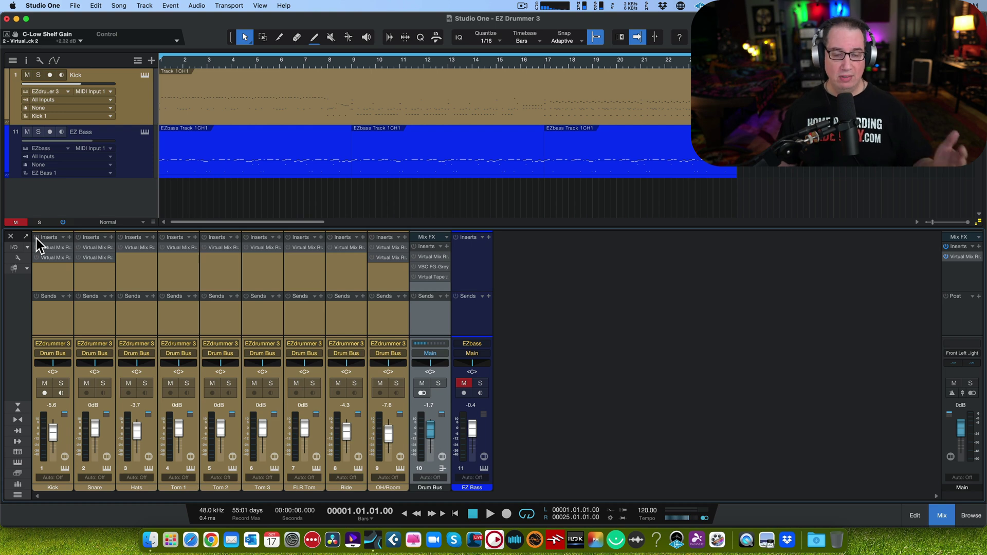
# Play the song through the processed drum chain, stop, and return to bar 1.
pyautogui.press('space')
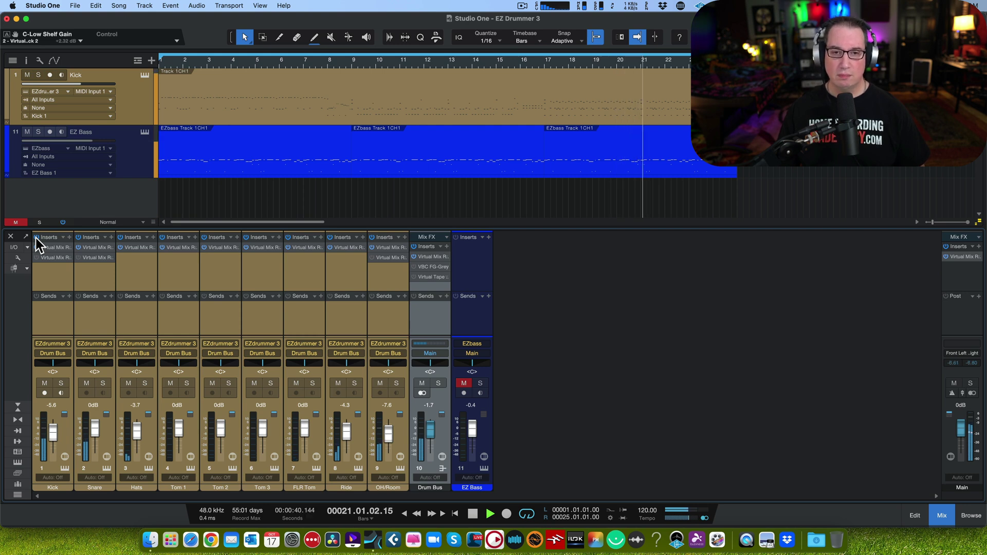
pyautogui.press('space')
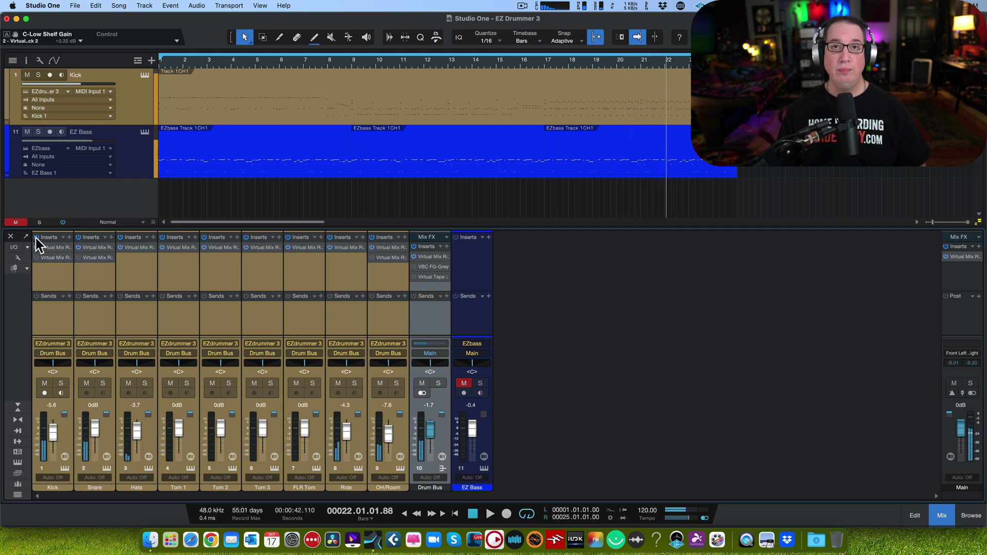
pyautogui.press(',')
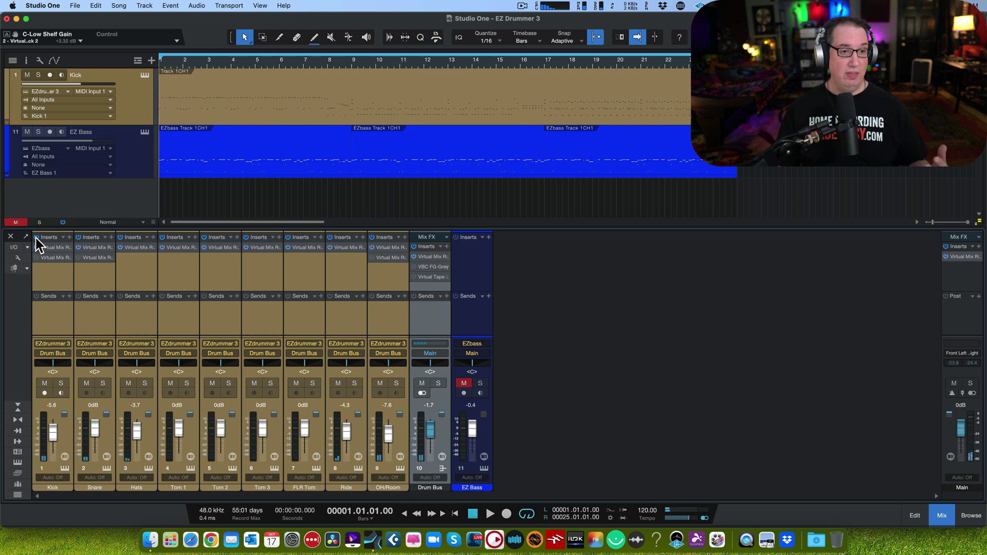
pyautogui.click(57, 247)
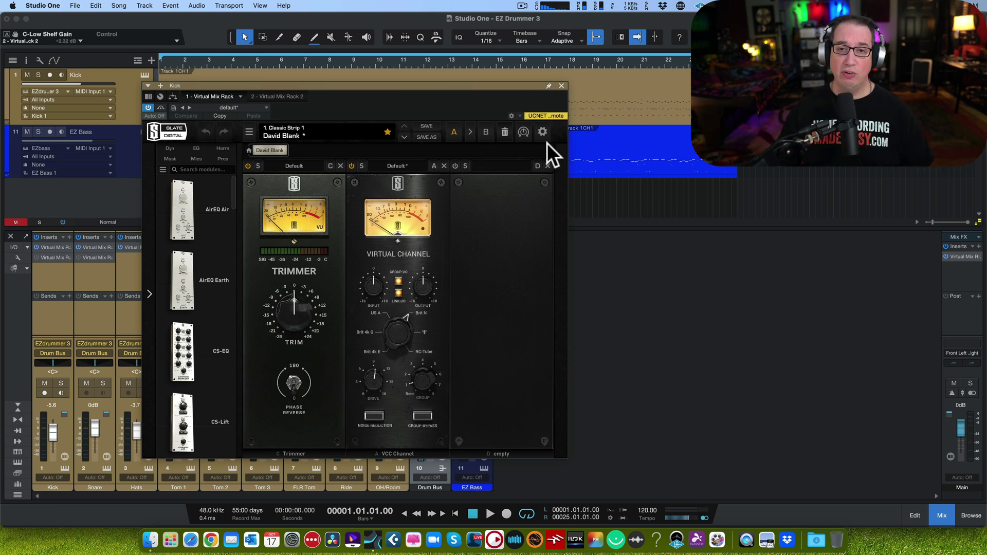
pyautogui.click(562, 85)
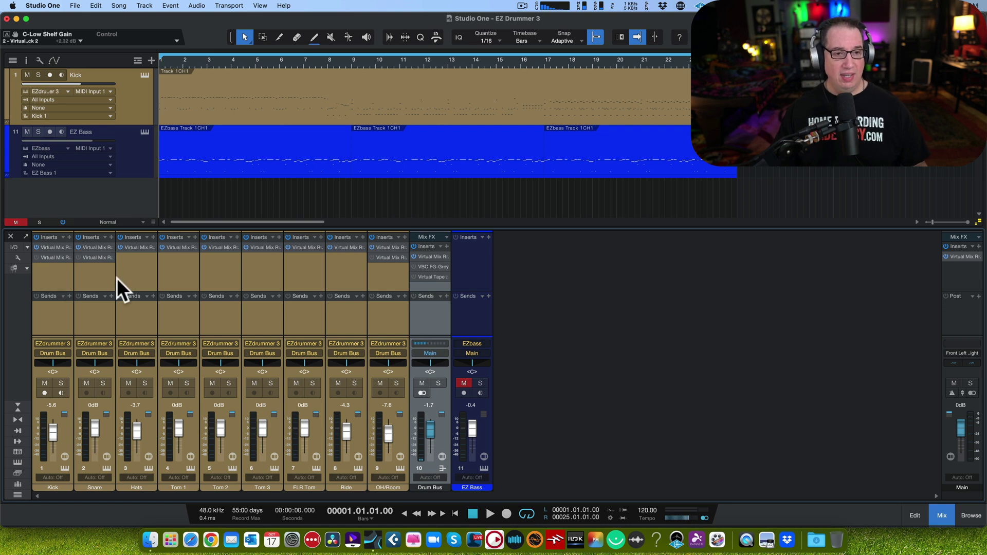
# Open the Kick channel's Virtual Mix Rack and inspect the FG-N low shelf and top band gains.
pyautogui.click(47, 271)
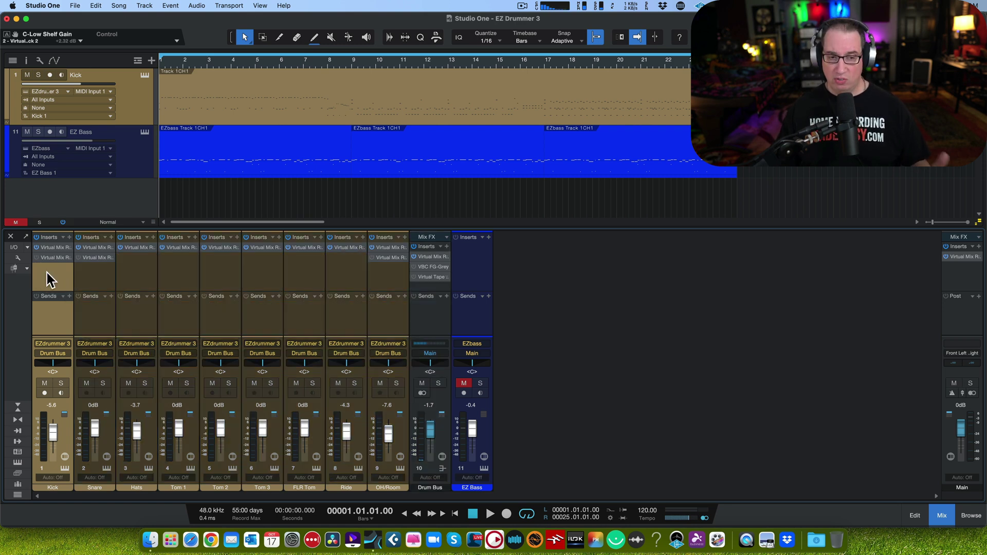
pyautogui.click(51, 257)
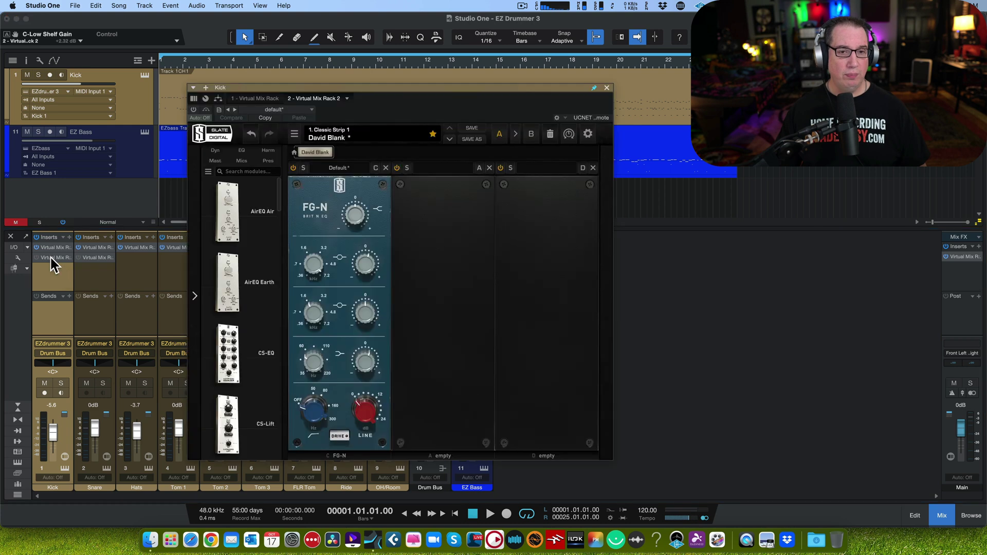
pyautogui.moveTo(378, 85); pyautogui.dragTo(370, 82)
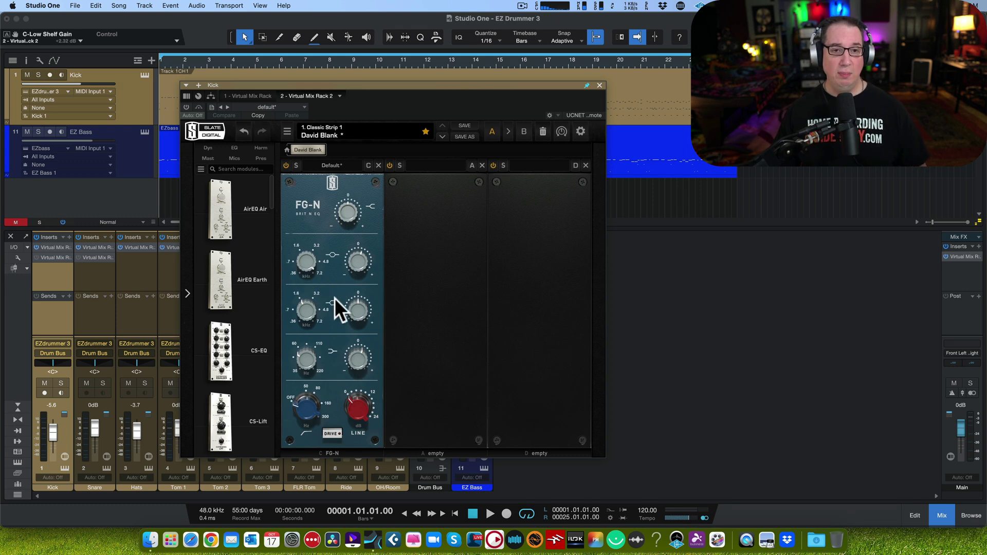
pyautogui.click(361, 355)
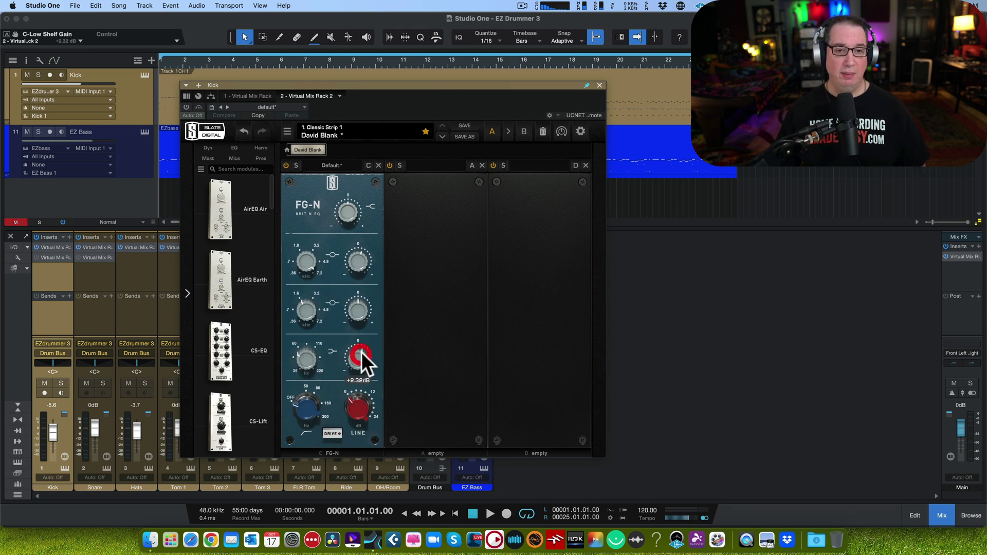
pyautogui.click(362, 258)
pyautogui.moveTo(310, 264)
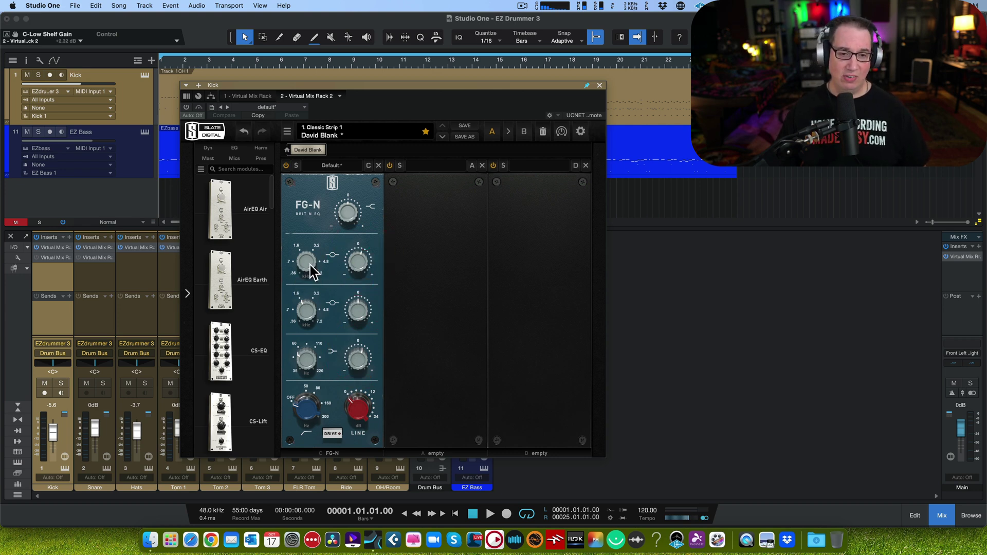
# Close the Kick rack and open the Snare channel's second-insert Virtual Mix Rack.
pyautogui.click(599, 84)
pyautogui.click(81, 270)
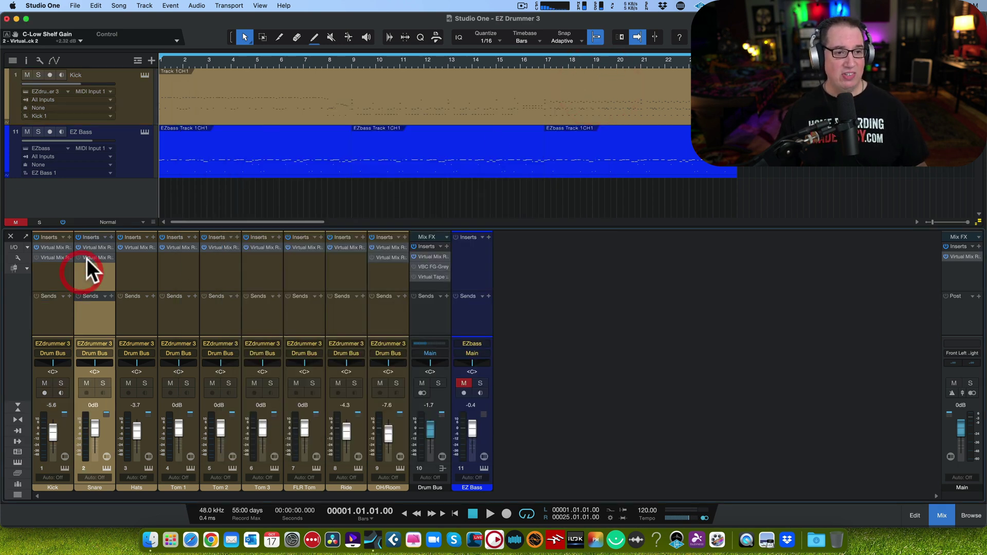
pyautogui.click(86, 258)
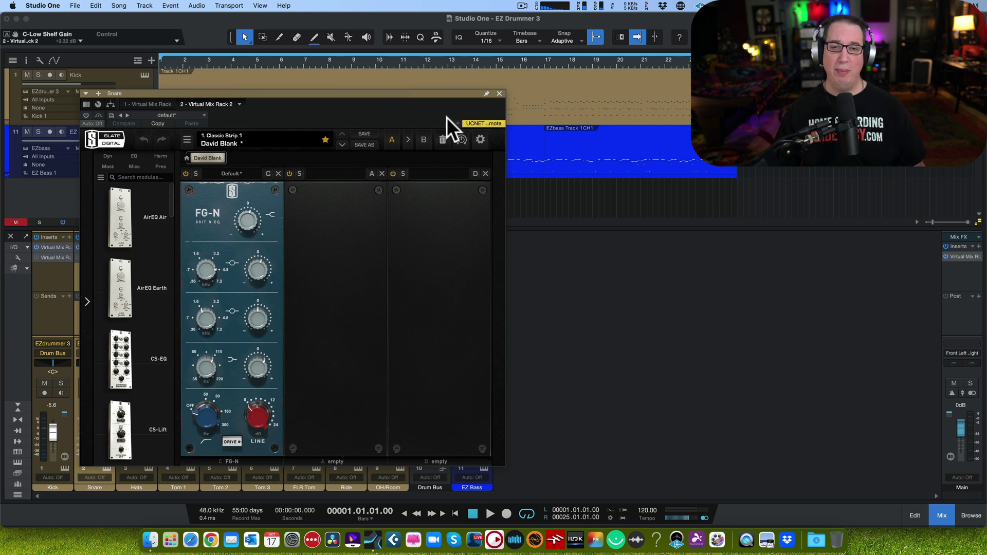
# Close the Snare rack, open the OH/Room channel's Virtual Mix Rack and move it left.
pyautogui.click(499, 94)
pyautogui.click(380, 274)
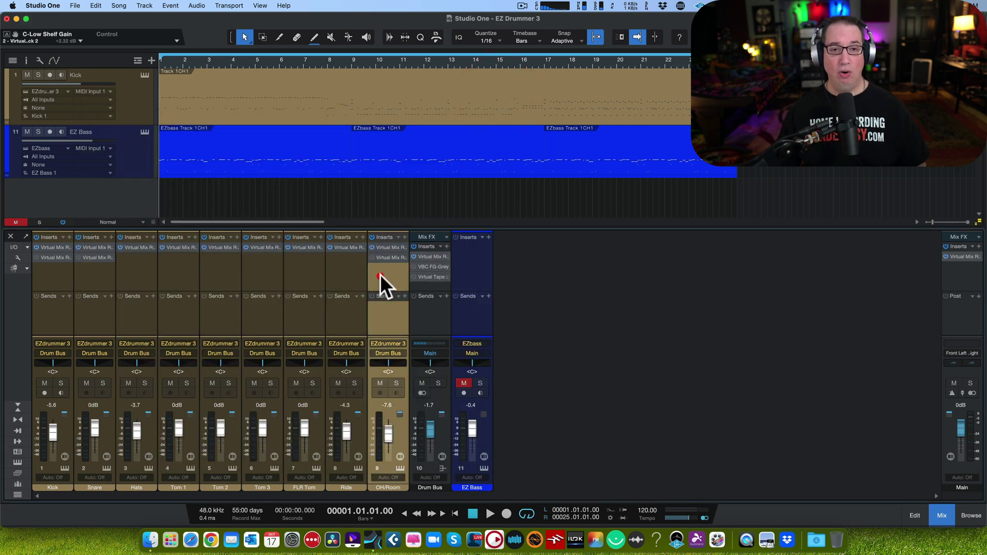
pyautogui.click(386, 257)
pyautogui.moveTo(658, 124); pyautogui.dragTo(290, 114)
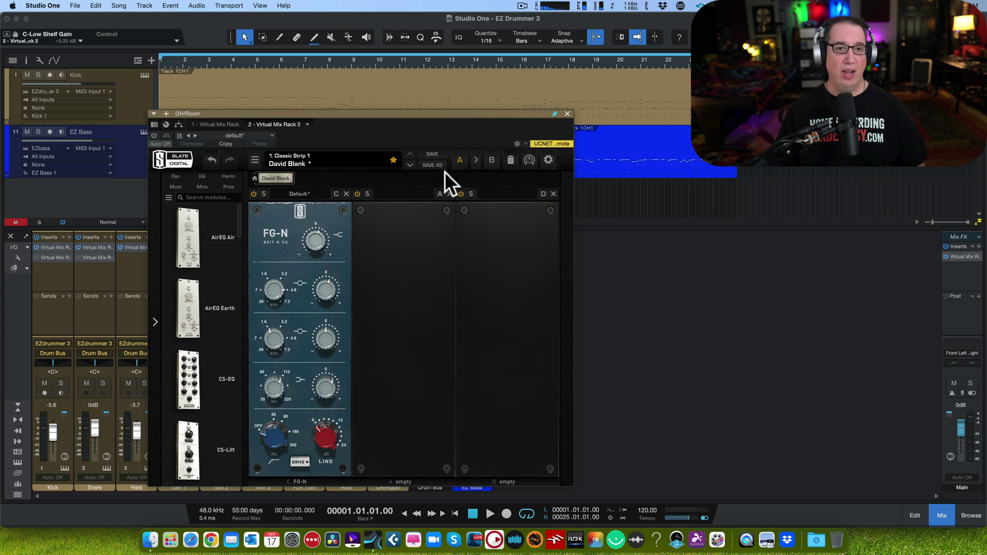
# Close the OH/Room rack and select all nine drum channels from Kick through OH/Room.
pyautogui.click(567, 113)
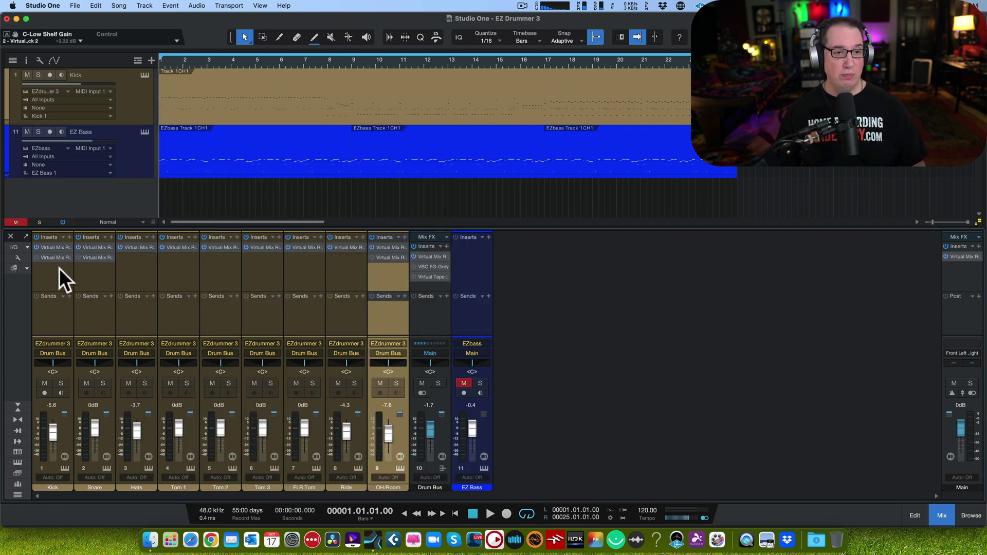
pyautogui.click(51, 282)
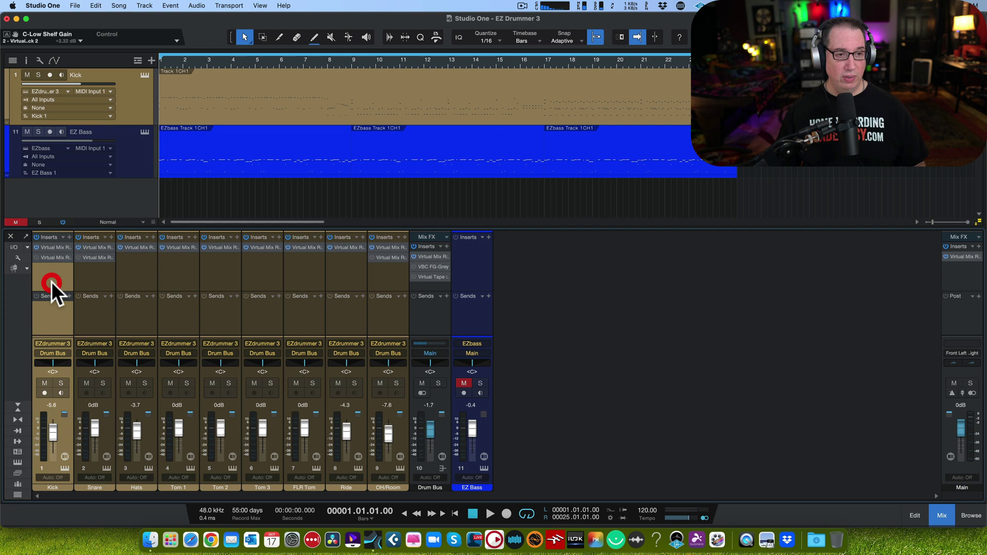
pyautogui.keyDown('shift'); pyautogui.click(385, 278); pyautogui.keyUp('shift')
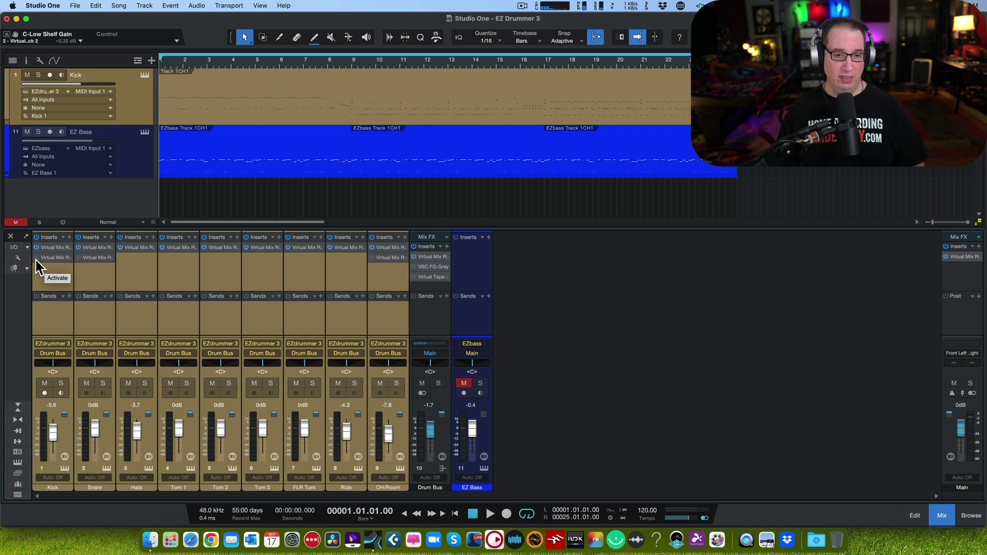
# Play the song and bypass the drum channels' Virtual Mix Rack insert mid-playback, then stop.
pyautogui.press('space')
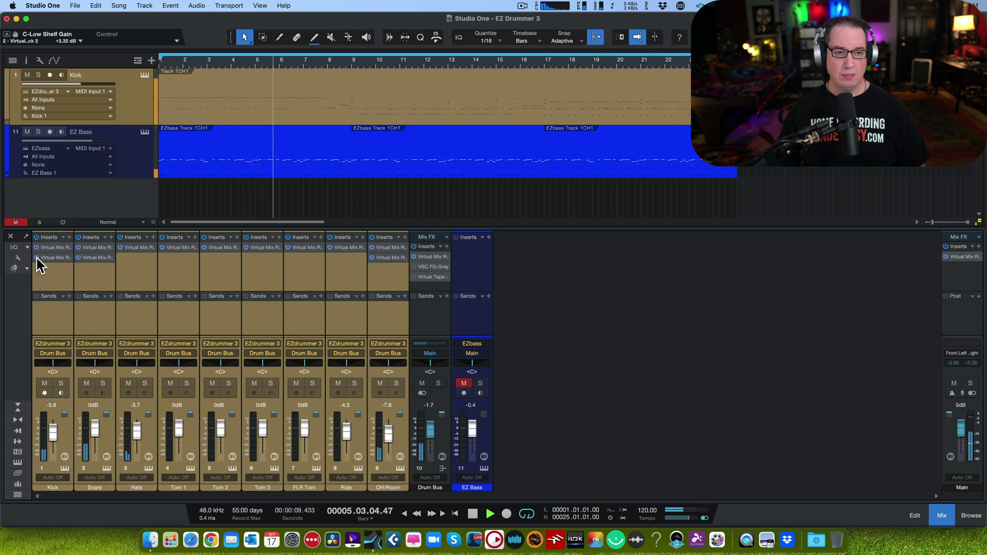
pyautogui.click(385, 257)
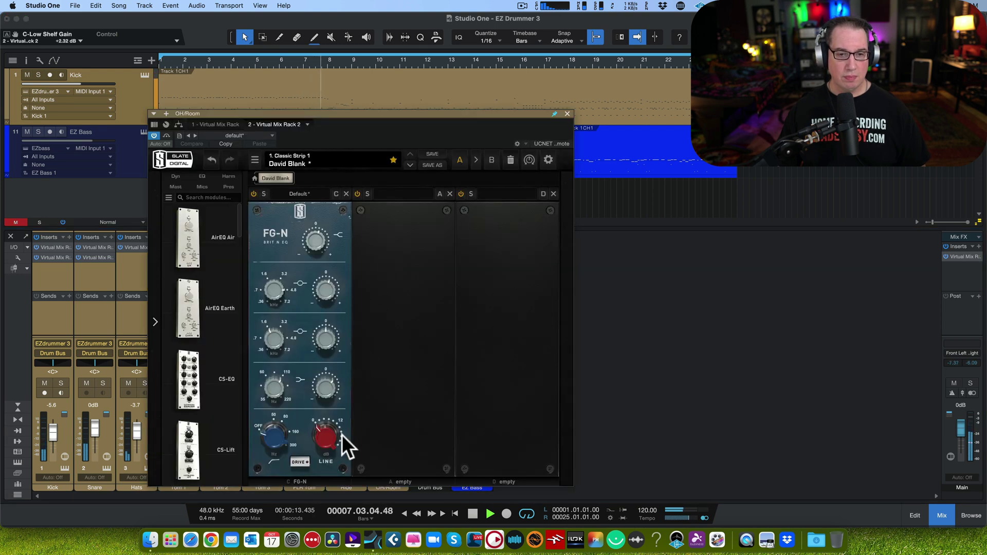
pyautogui.click(567, 114)
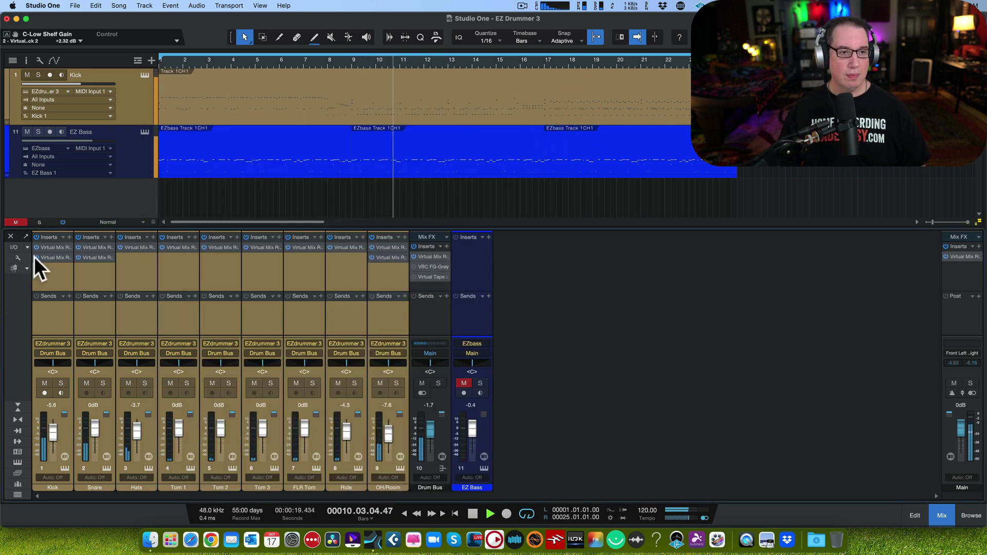
pyautogui.click(35, 257)
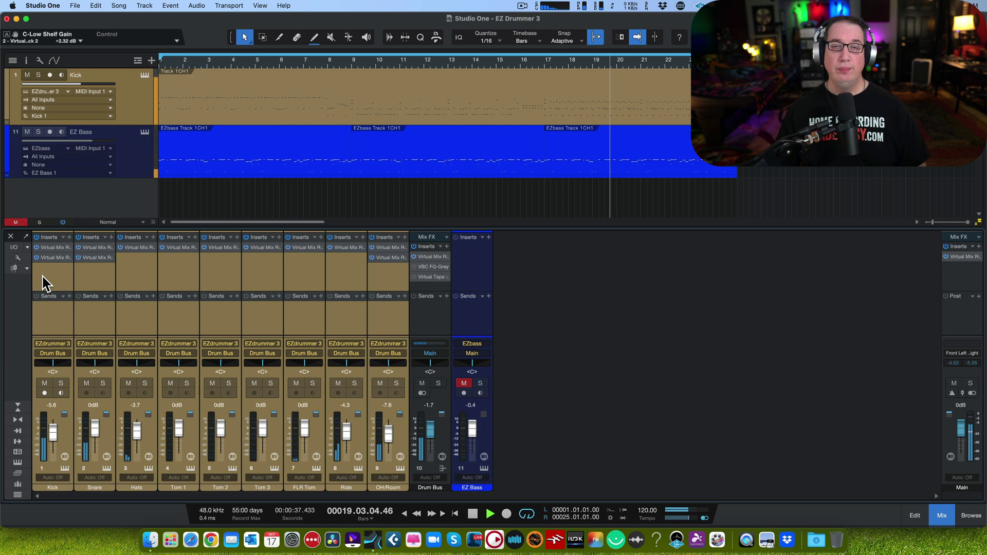
pyautogui.press('space')
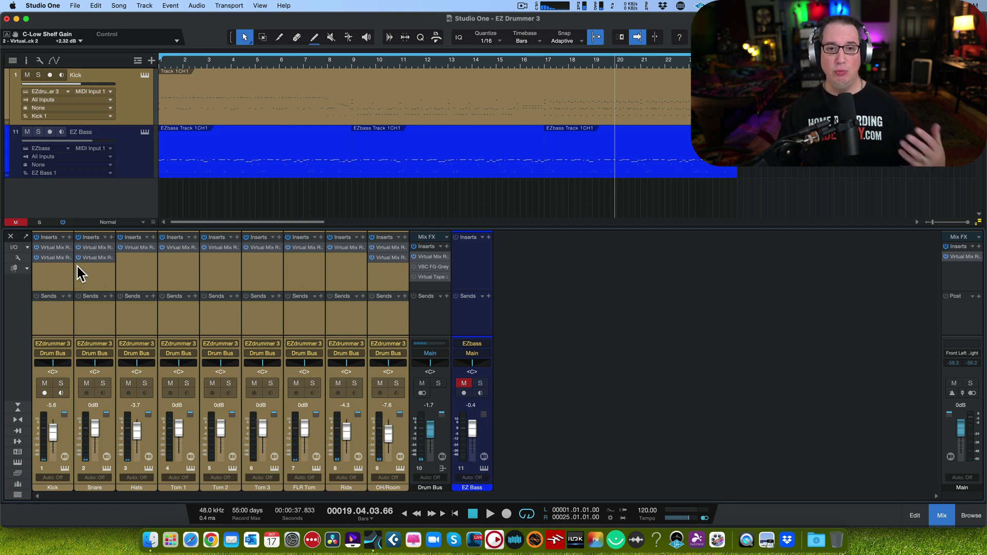
pyautogui.click(420, 327)
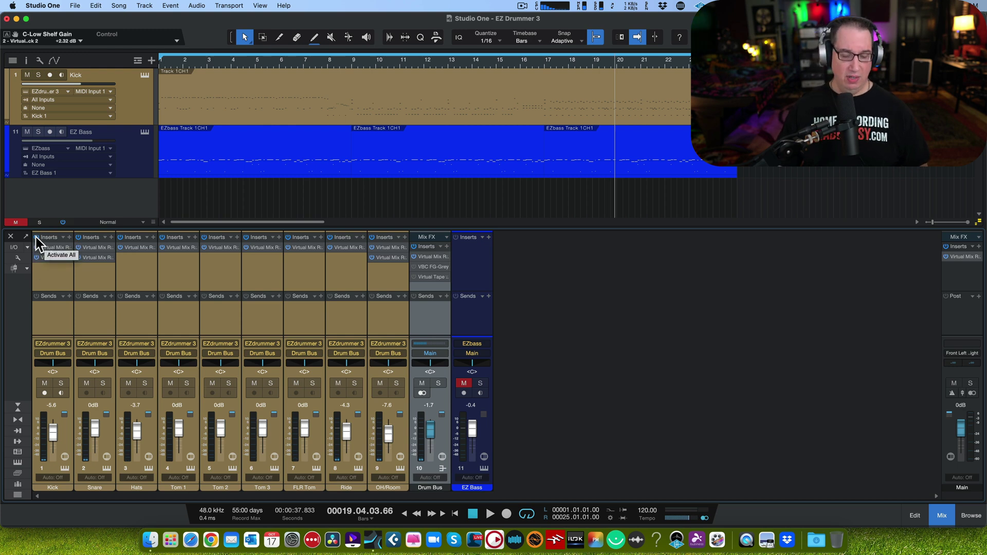
pyautogui.press(',')
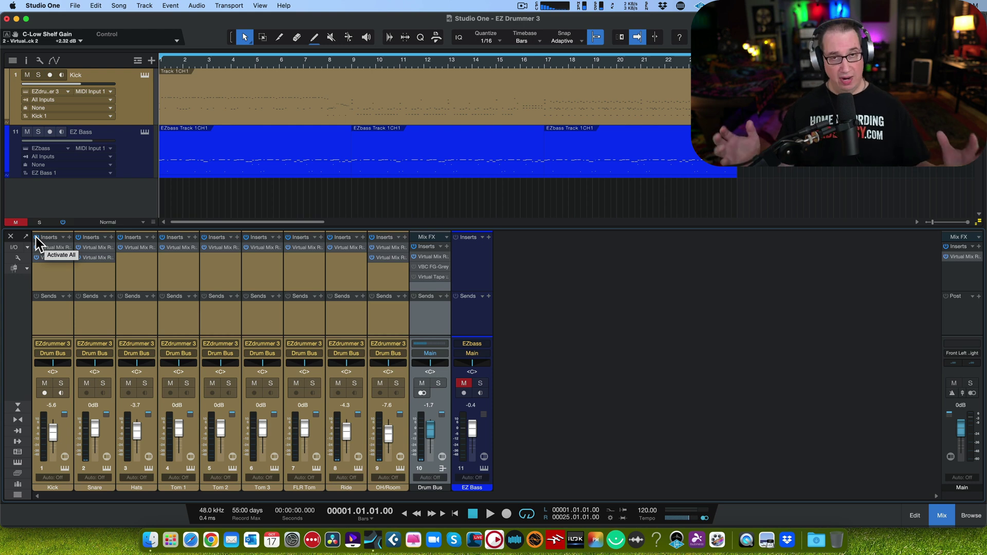
pyautogui.press('space')
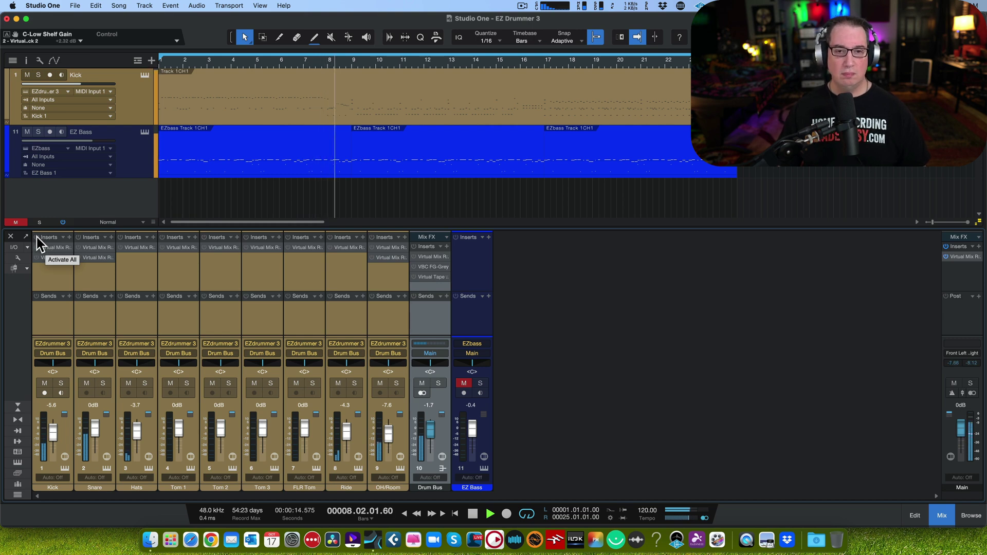
pyautogui.click(36, 237)
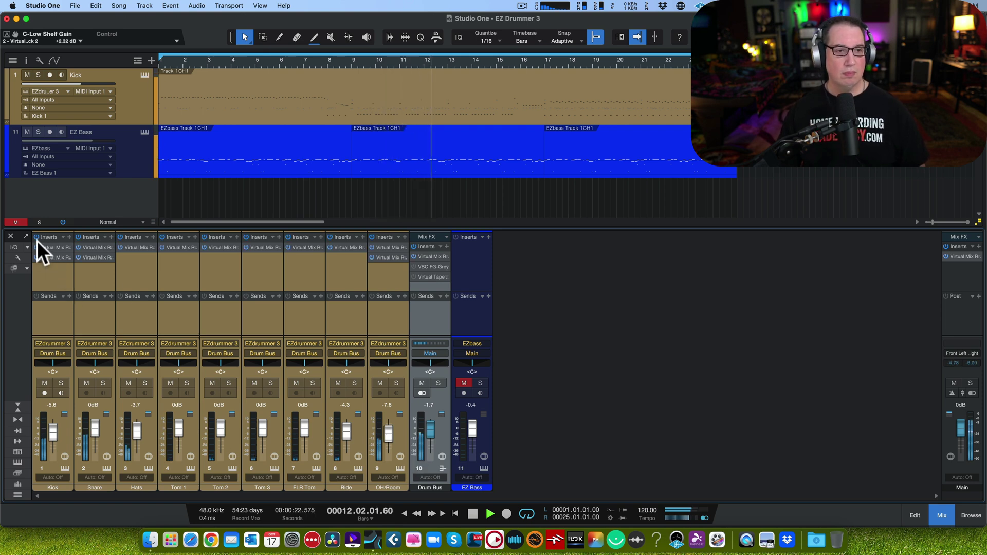
pyautogui.click(37, 237)
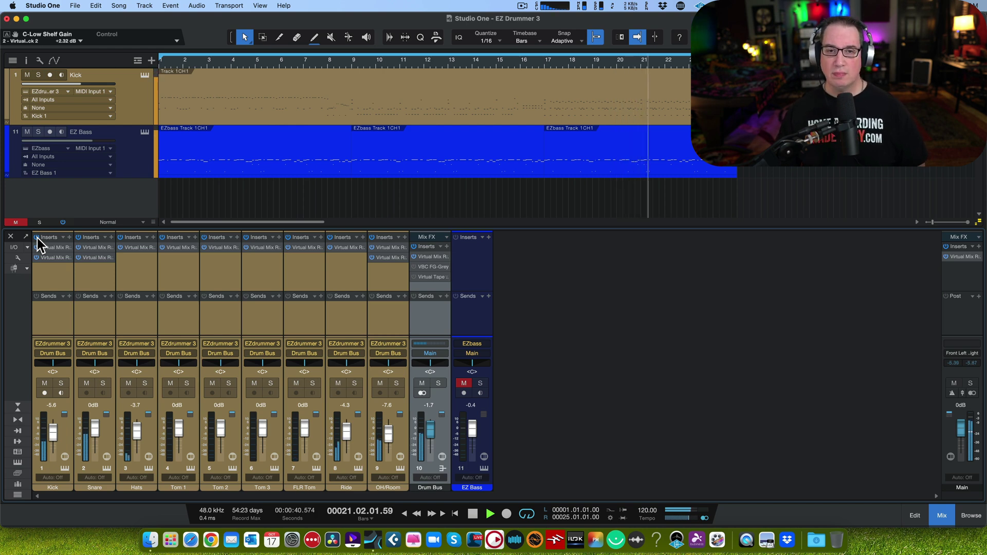
pyautogui.press('space')
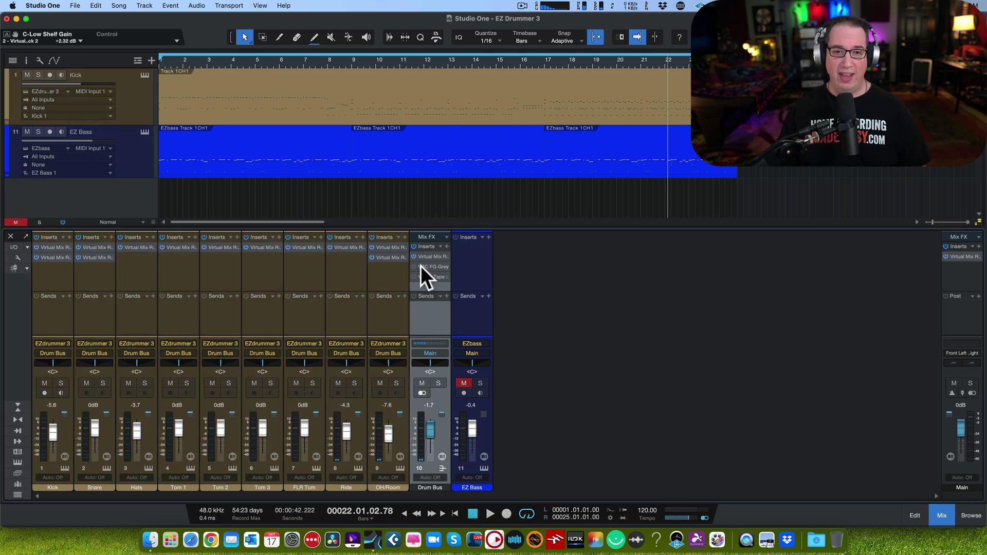
# In the Drum Bus rack, drop the CS-EQ output gain to -1.22 dB, then return to bar 1.
pyautogui.doubleClick(429, 256)
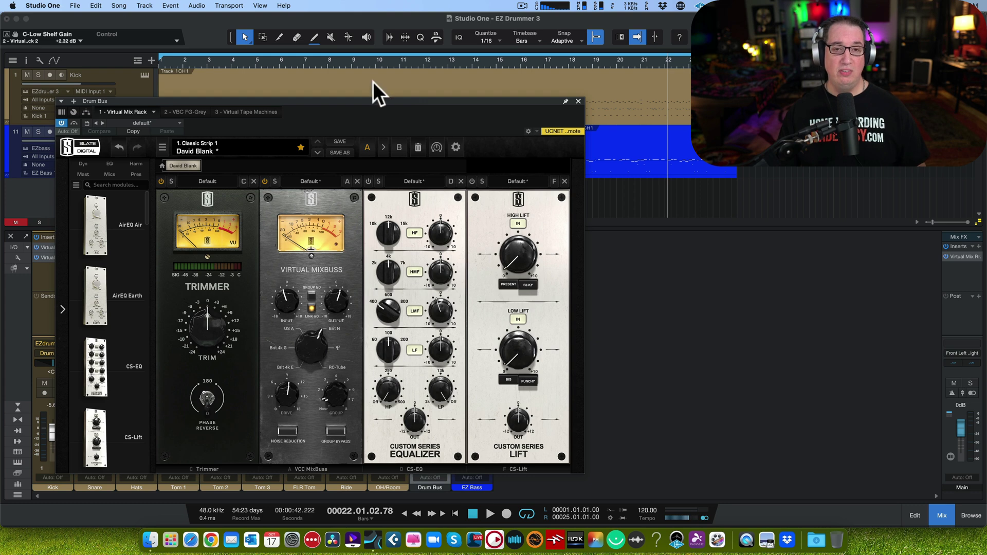
pyautogui.moveTo(367, 100); pyautogui.dragTo(357, 97)
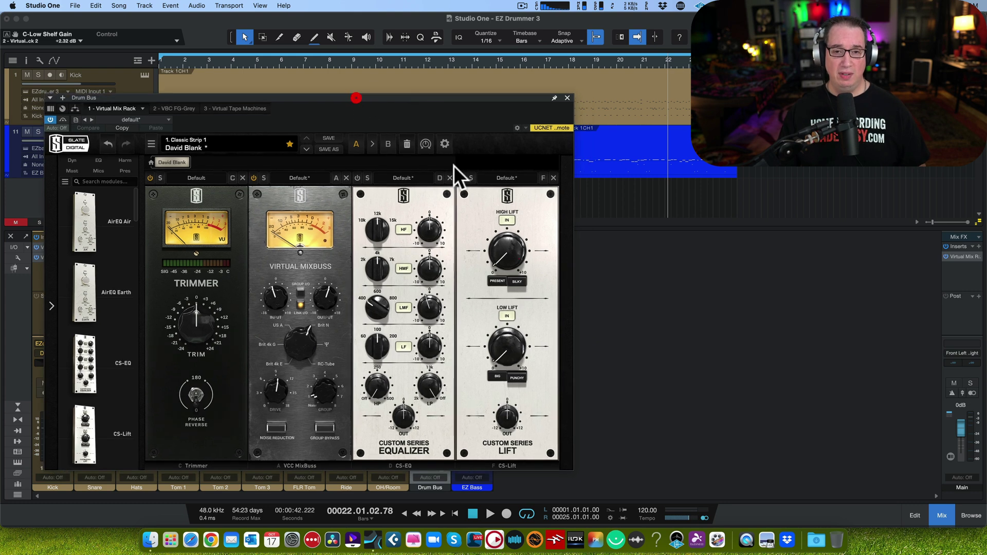
pyautogui.click(405, 419)
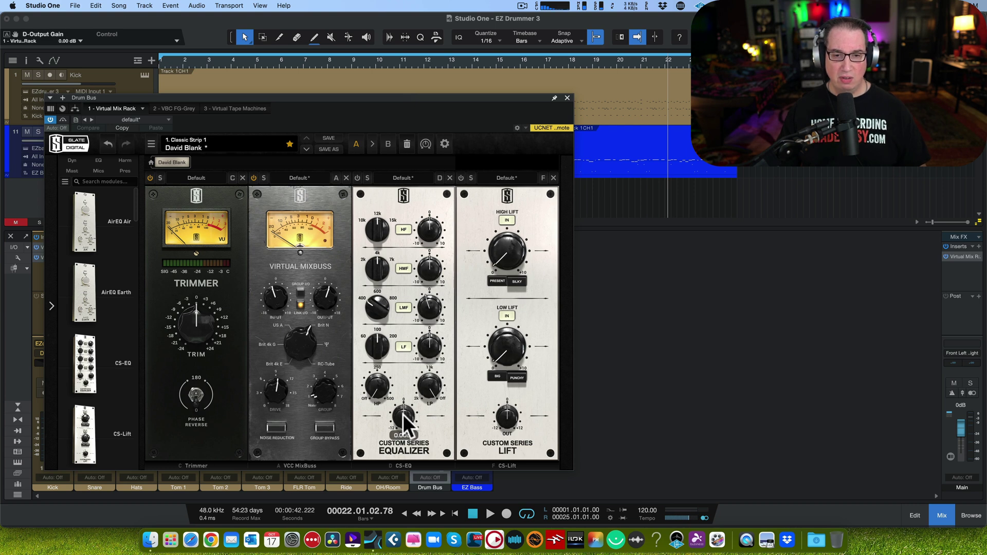
pyautogui.moveTo(402, 414); pyautogui.dragTo(402, 415)
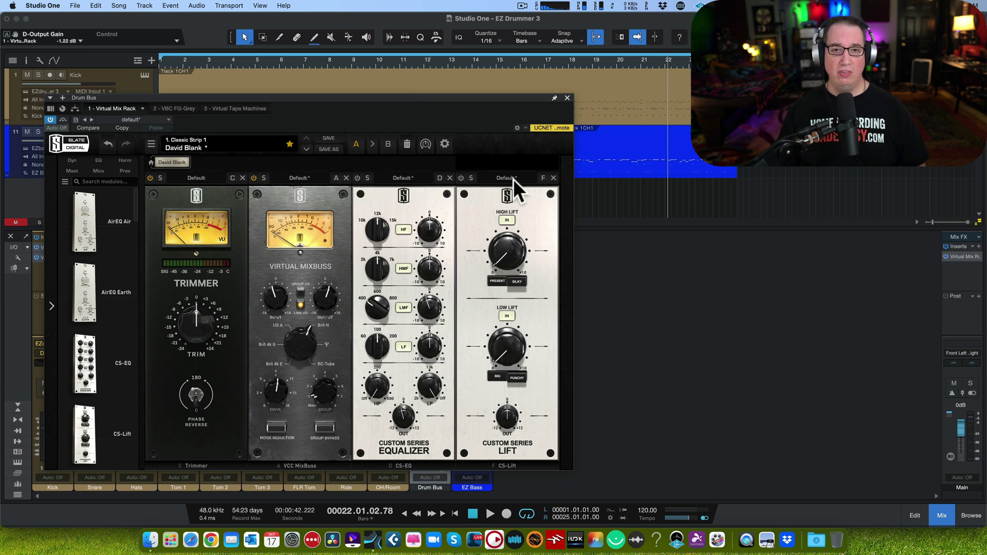
pyautogui.press('Home')
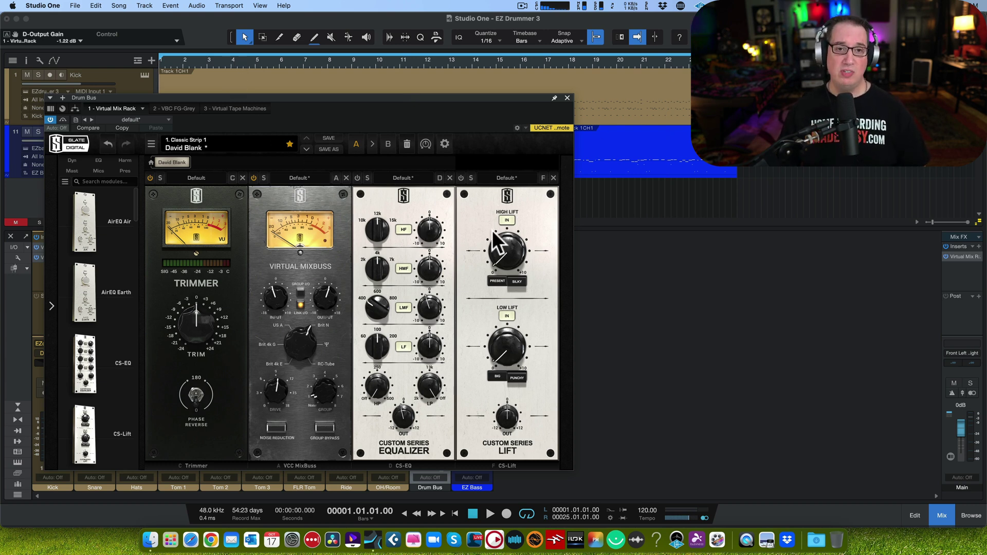
# During playback, set the CS-EQ low-mid gain to -1.76, A/B CS-Lift, leave it on, and stop.
pyautogui.press('space')
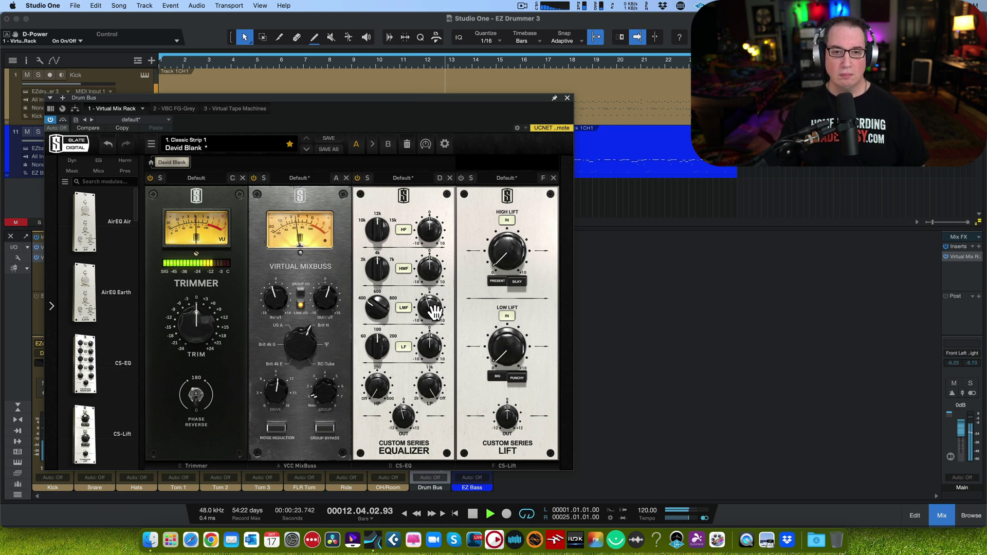
pyautogui.moveTo(434, 311); pyautogui.dragTo(429, 323)
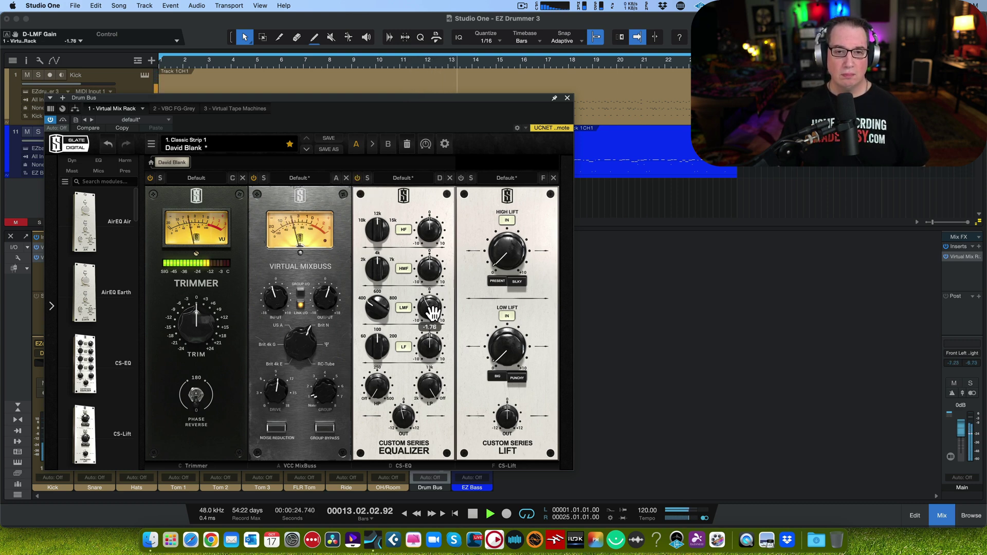
pyautogui.click(461, 179)
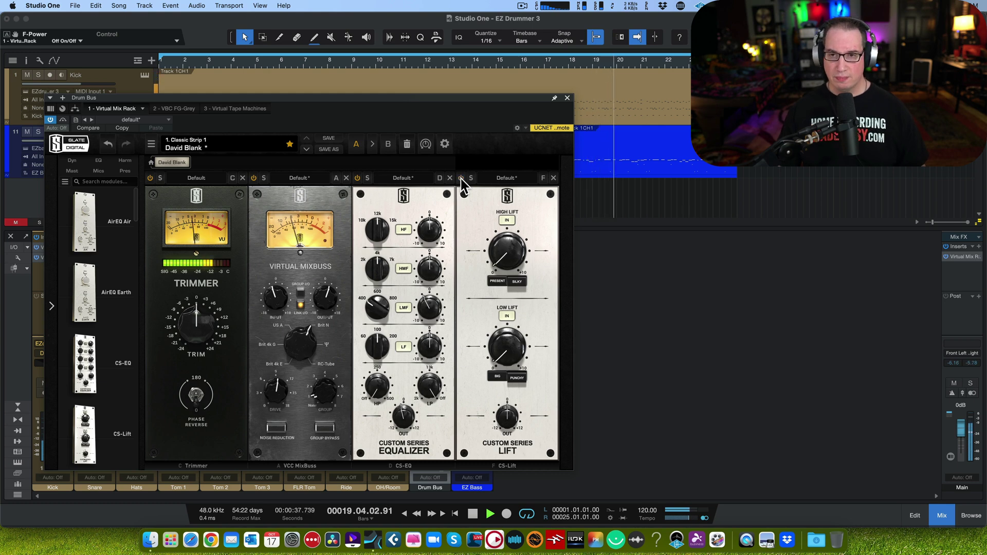
pyautogui.click(461, 178)
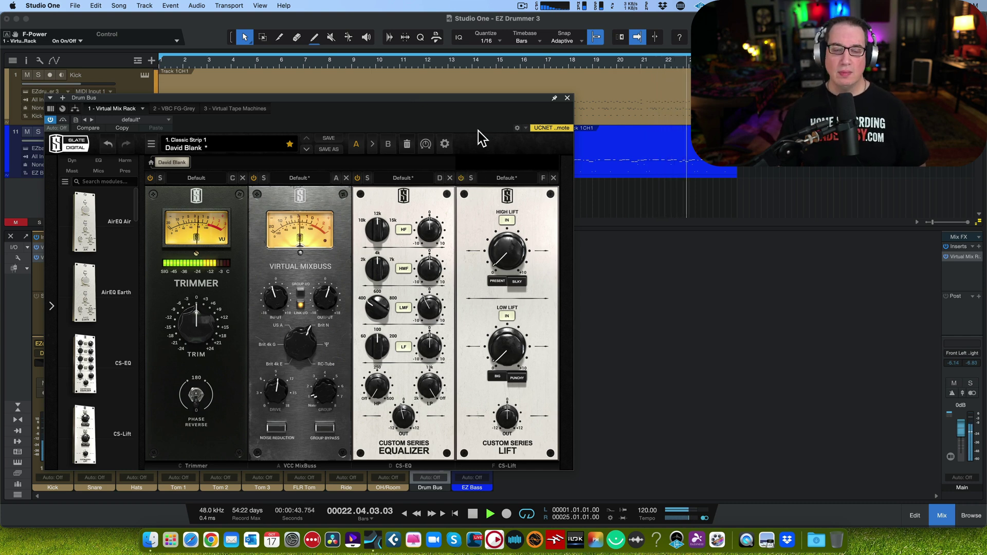
pyautogui.press('space')
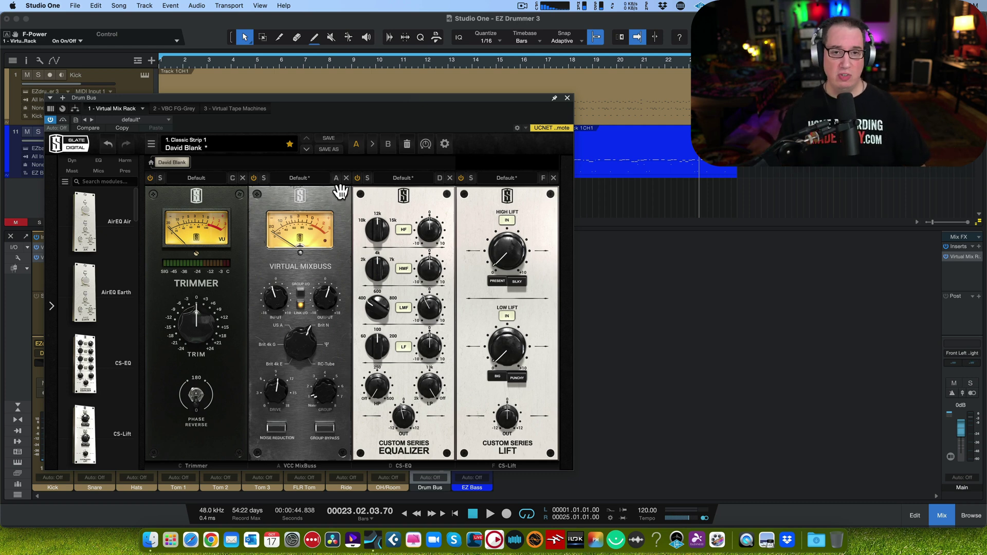
# Power on the Drum Bus FG-Grey compressor and start drum playback.
pyautogui.click(178, 109)
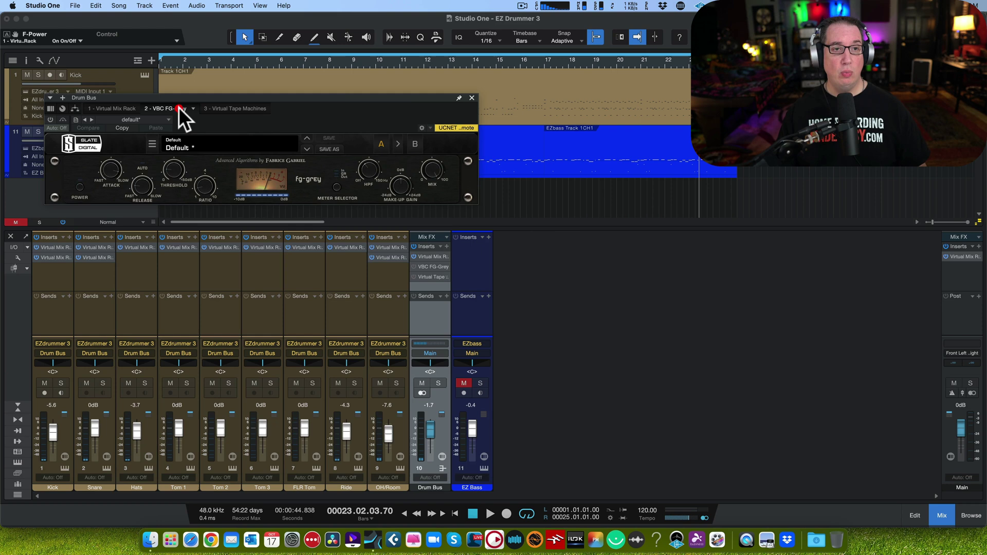
pyautogui.moveTo(242, 97); pyautogui.dragTo(294, 164)
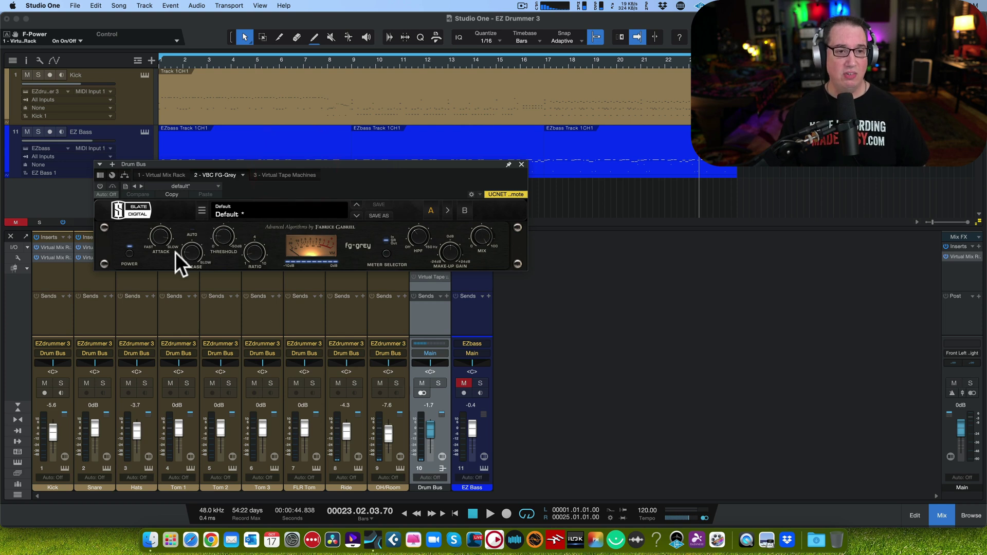
pyautogui.click(99, 186)
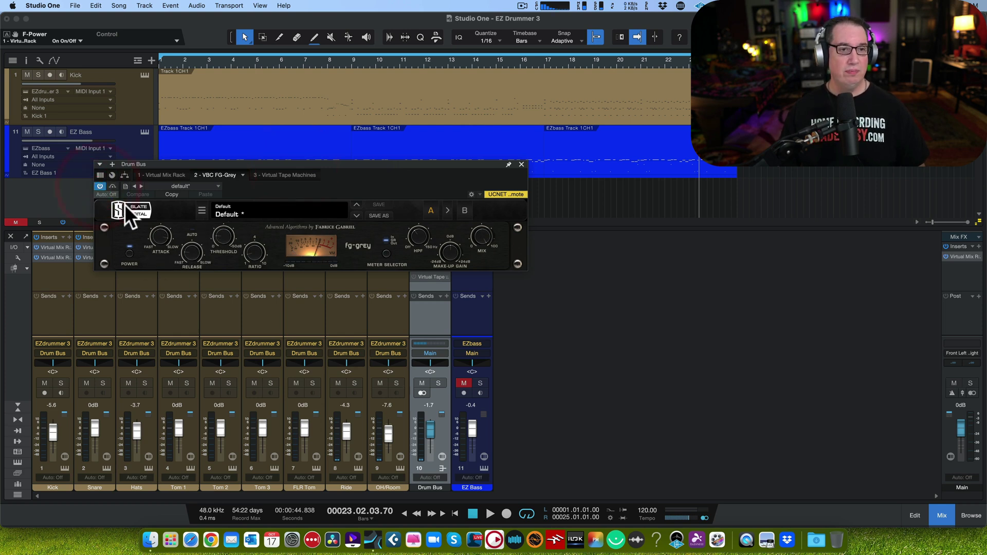
pyautogui.press('space')
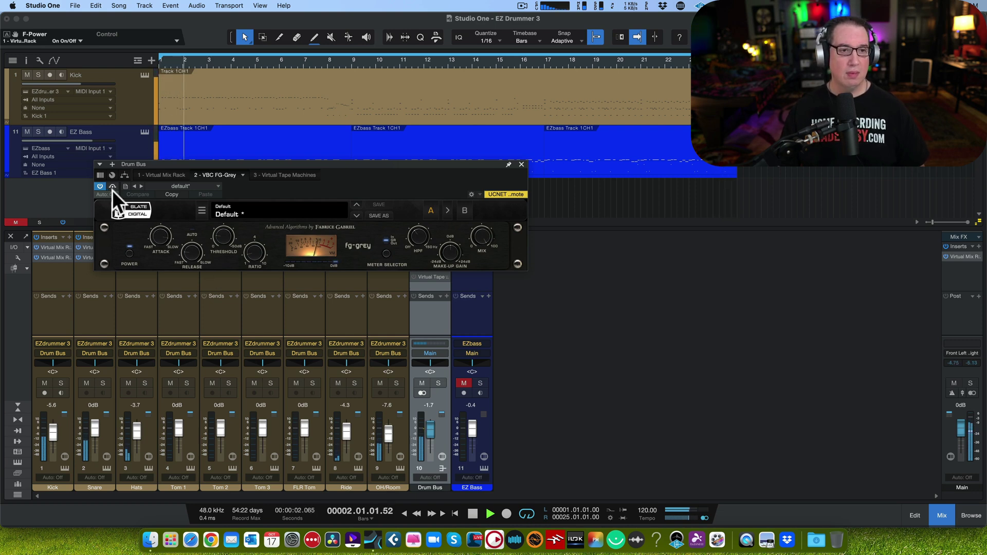
# A/B the compressor against bypass while trimming make-up gain to -2.3, then -1.8 dB.
pyautogui.click(129, 249)
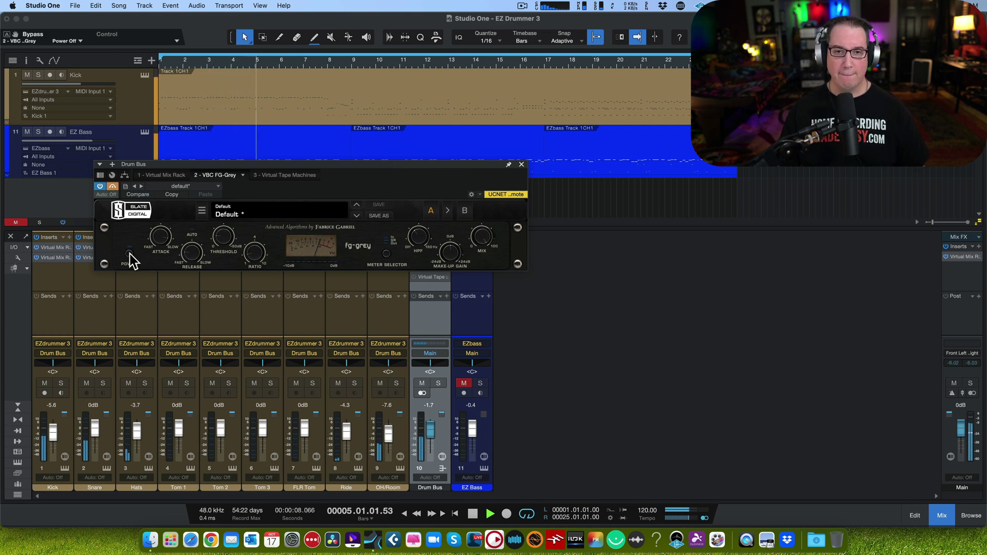
pyautogui.click(130, 251)
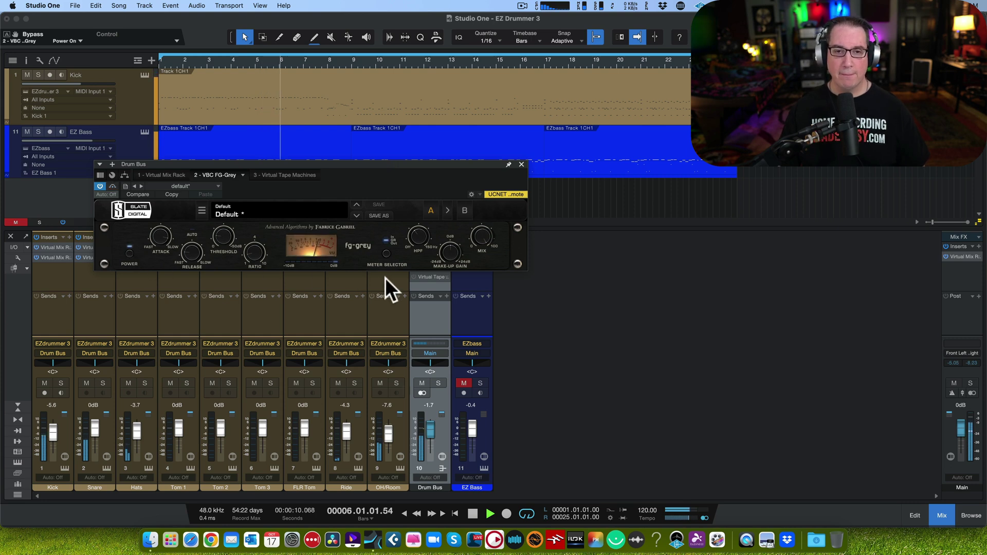
pyautogui.moveTo(448, 255); pyautogui.dragTo(440, 258)
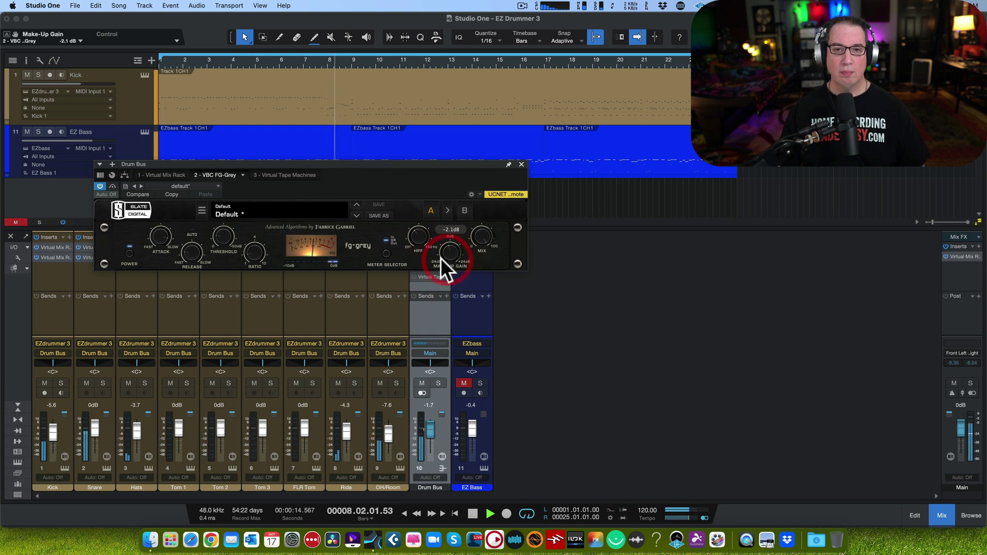
pyautogui.click(129, 251)
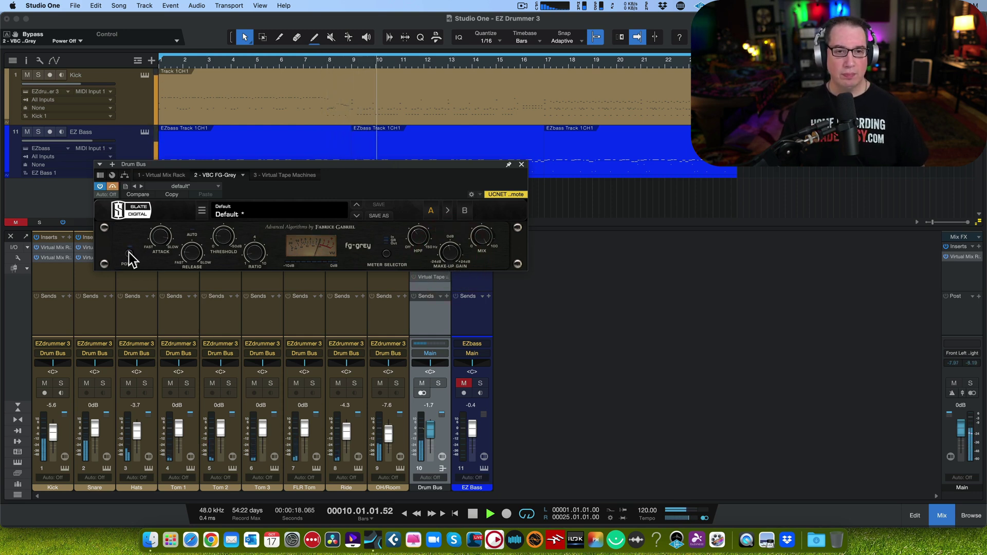
pyautogui.moveTo(444, 251); pyautogui.dragTo(445, 251)
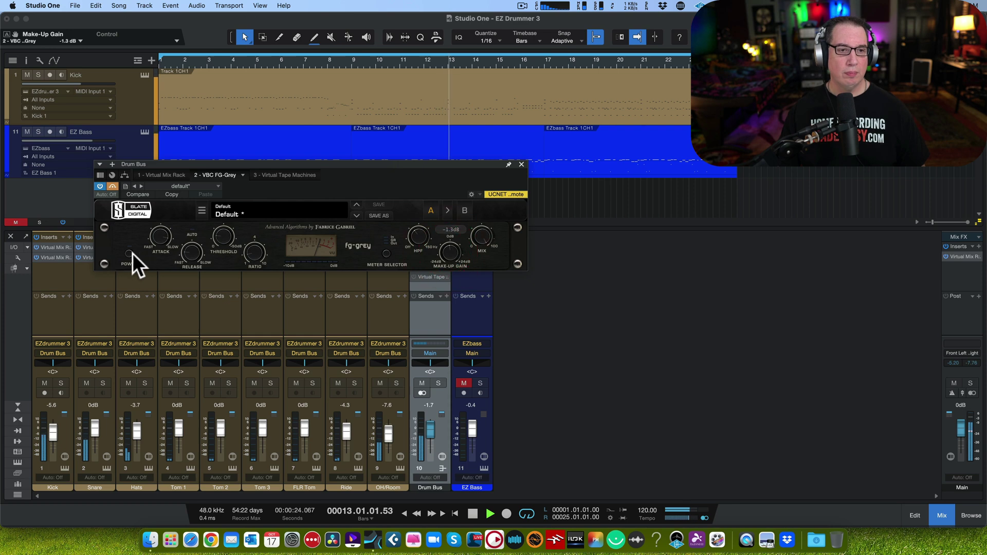
pyautogui.click(129, 252)
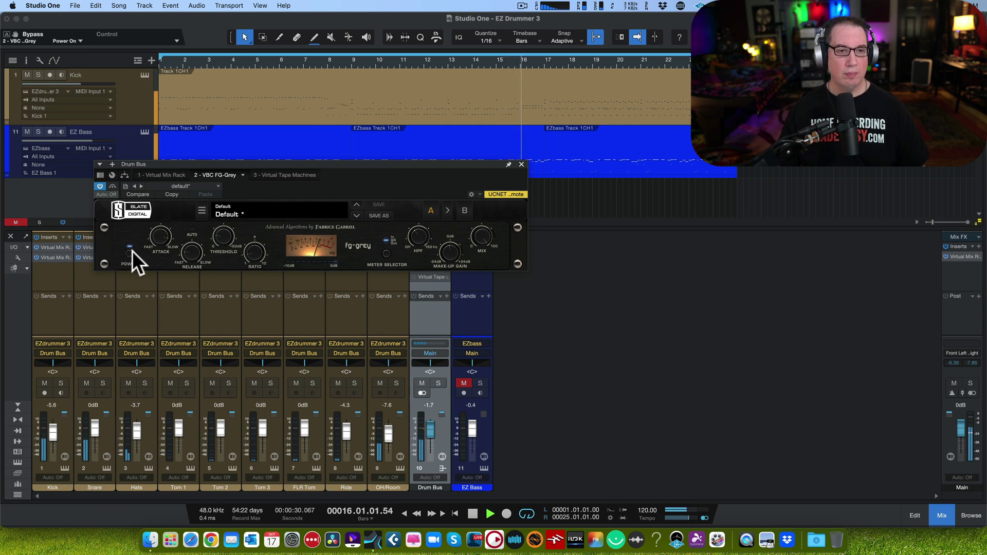
# Compare against bypass once more, leave the compressor engaged near -1.3 dB make-up, and stop.
pyautogui.click(180, 206)
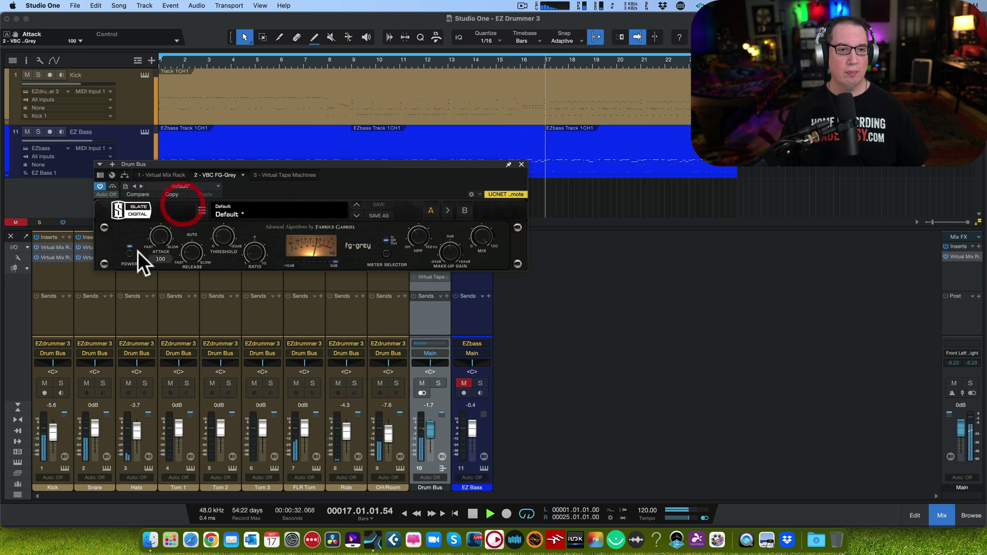
pyautogui.click(129, 252)
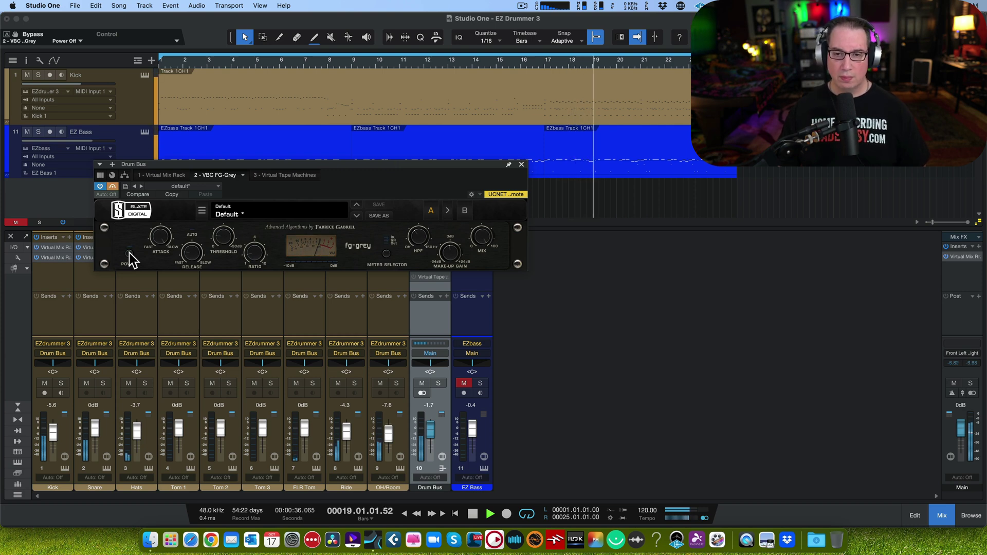
pyautogui.click(129, 253)
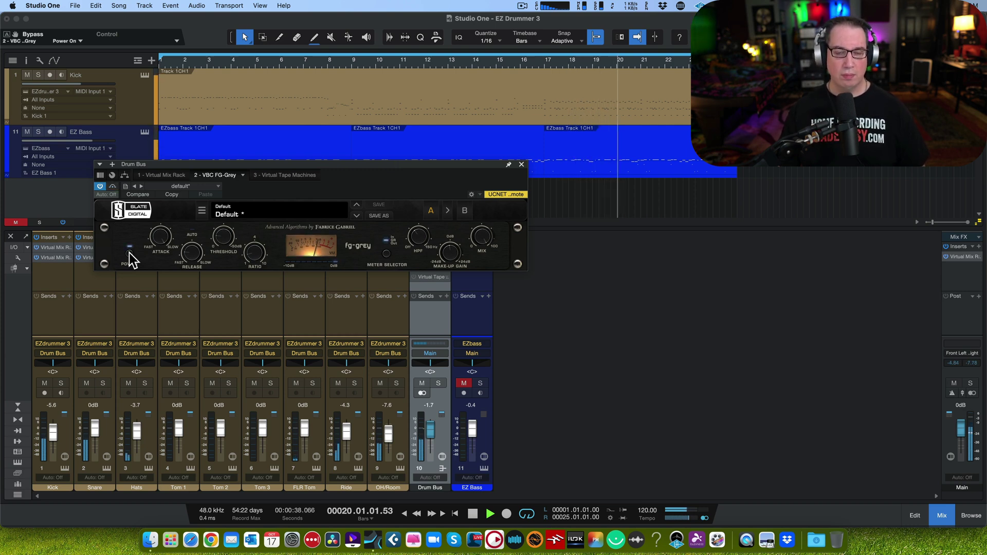
pyautogui.moveTo(445, 250)
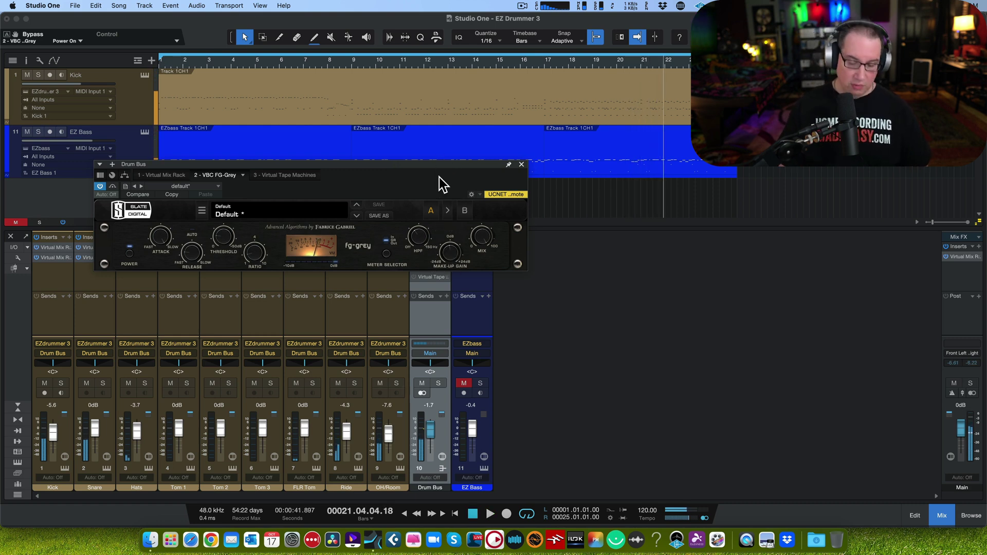
pyautogui.press('space')
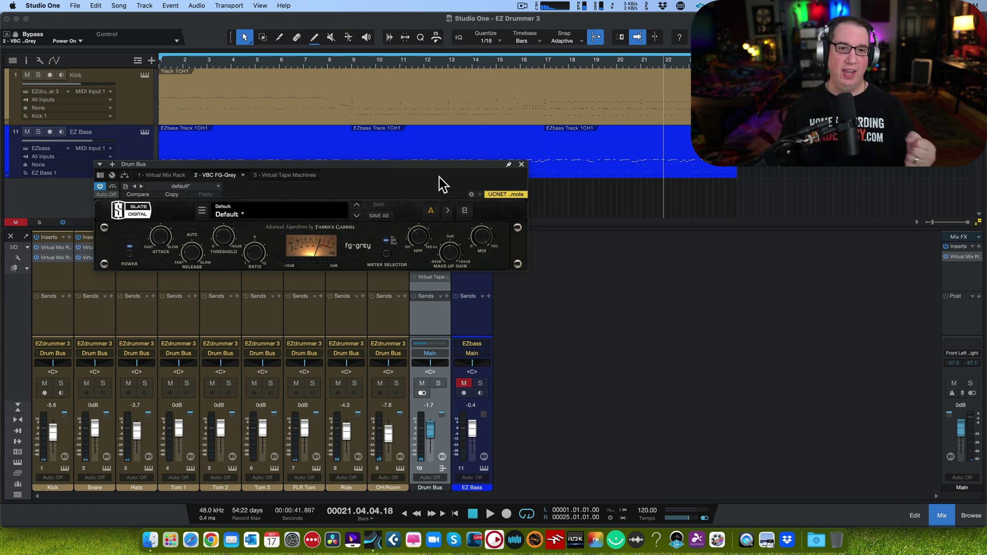
# Bring up the Drum Bus Virtual Tape Machines plugin, power it on, and rewind to song start.
pyautogui.click(279, 172)
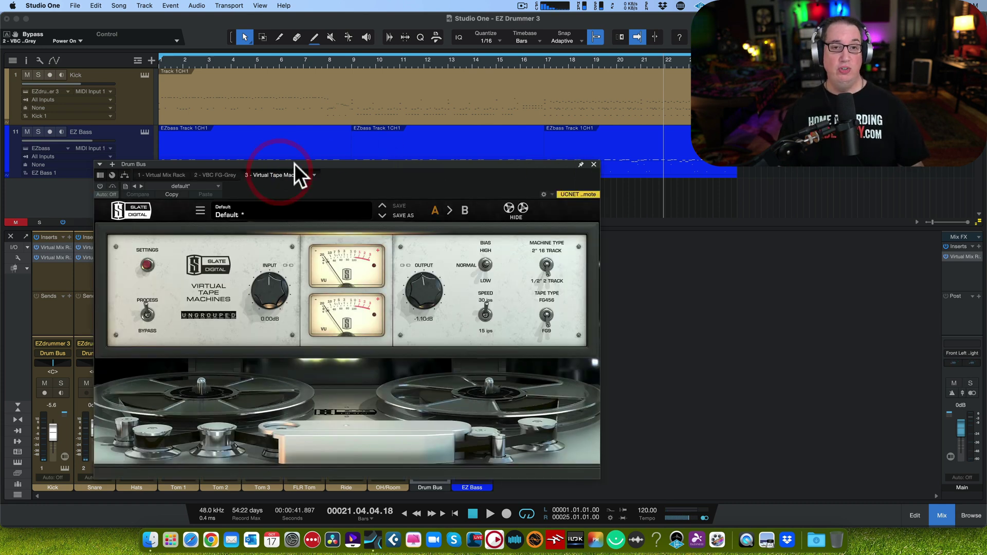
pyautogui.moveTo(294, 164); pyautogui.dragTo(291, 152)
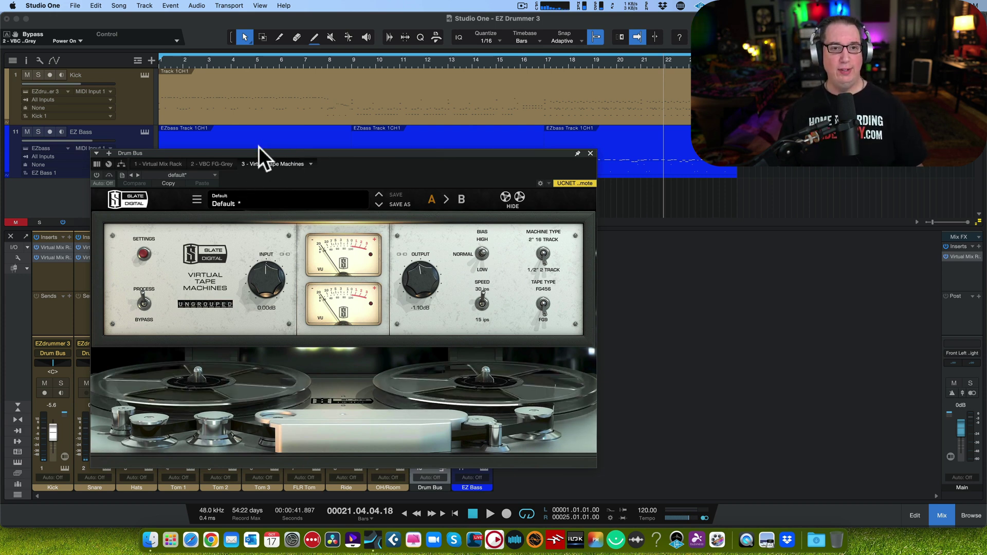
pyautogui.press('Home')
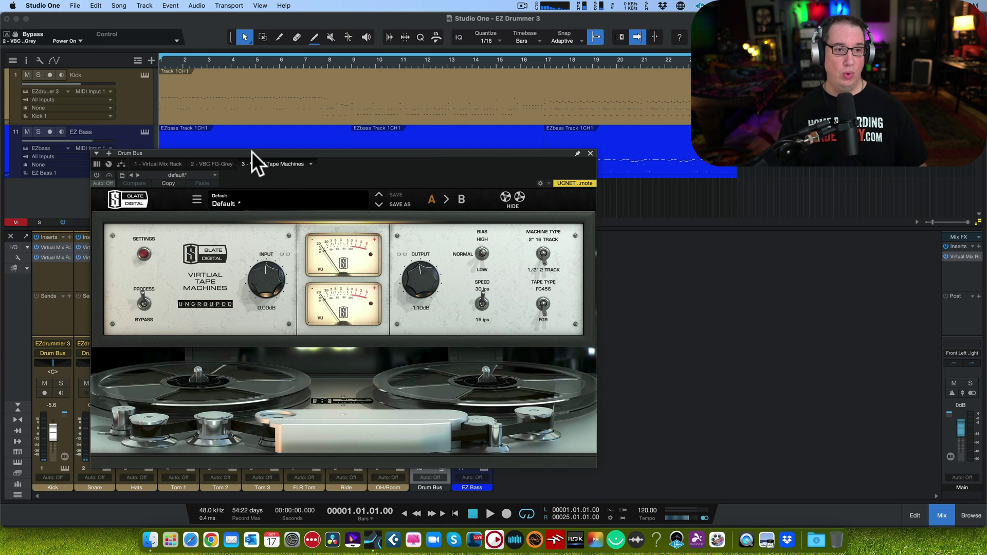
pyautogui.click(95, 174)
# A/B the tape machine against bypass from bar 1, leave it engaged, and stop playback.
pyautogui.click(108, 174)
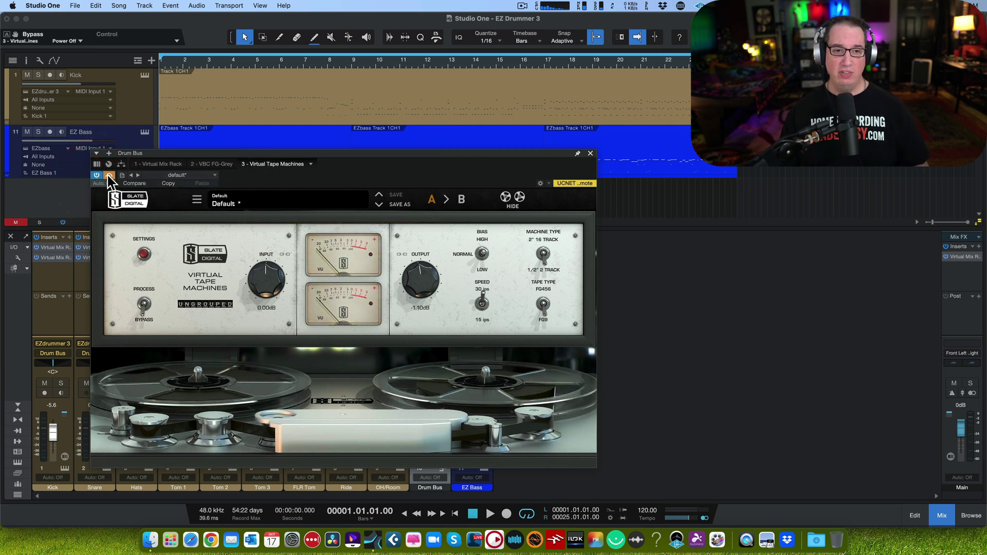
pyautogui.press('space')
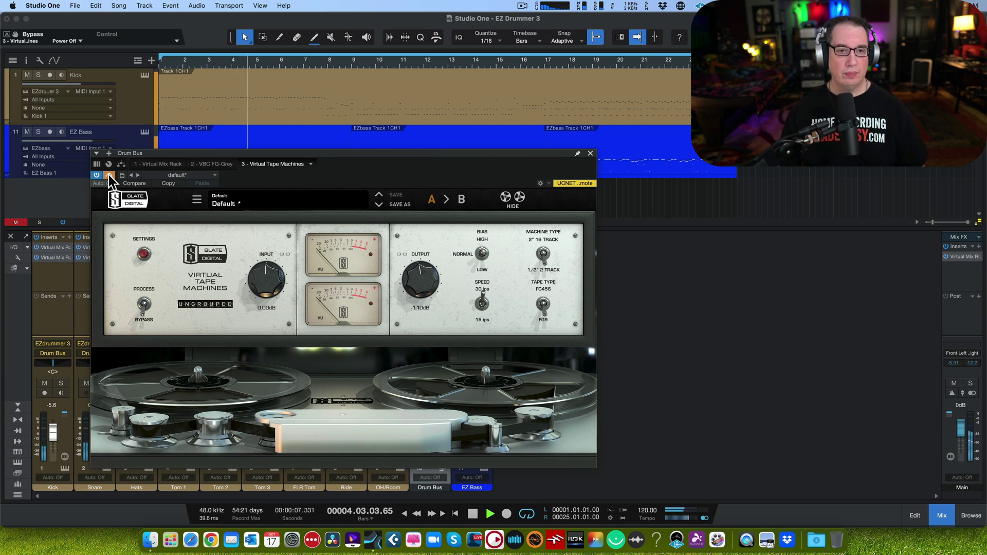
pyautogui.click(109, 175)
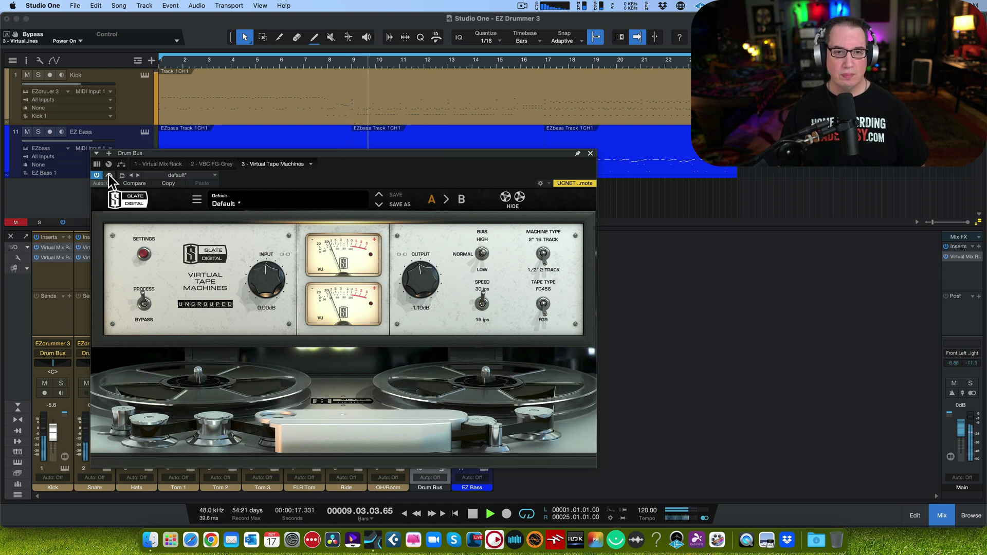
pyautogui.click(109, 175)
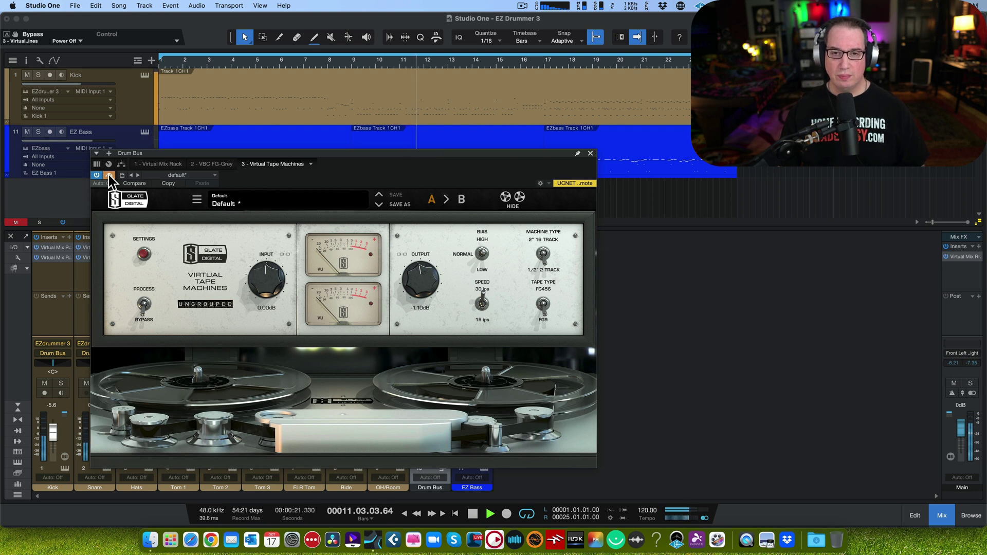
pyautogui.click(109, 175)
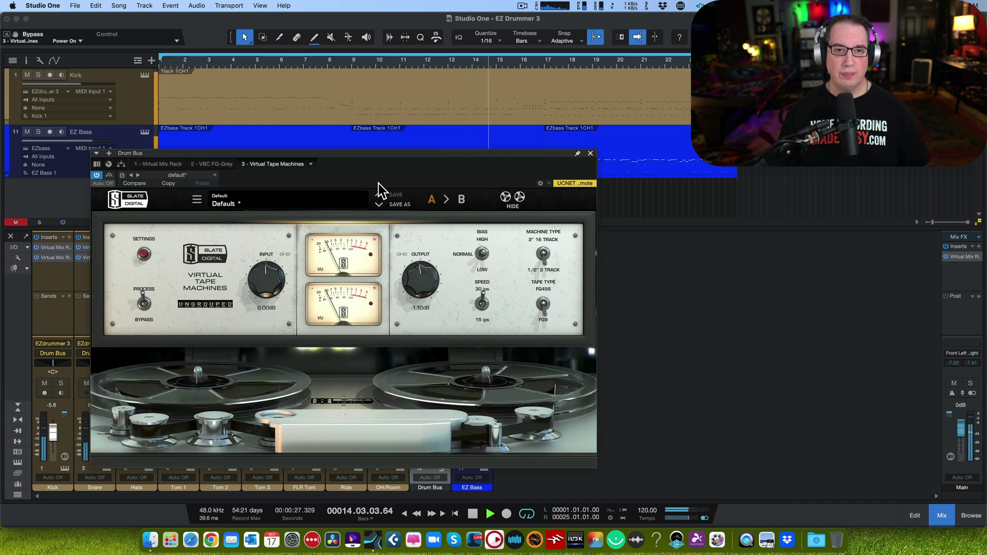
pyautogui.press('space')
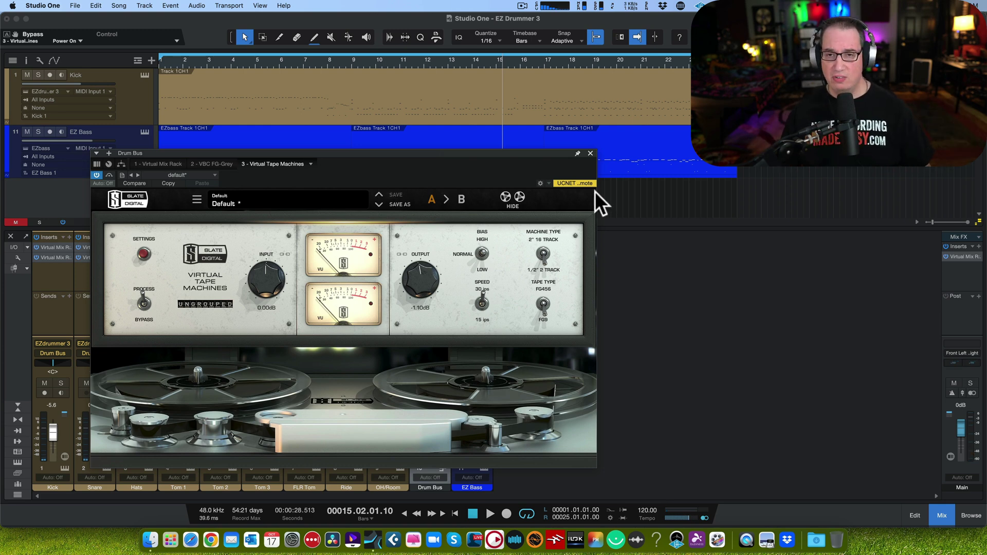
# Close the tape machine window and review the Kick and Drum Bus console racks.
pyautogui.click(590, 153)
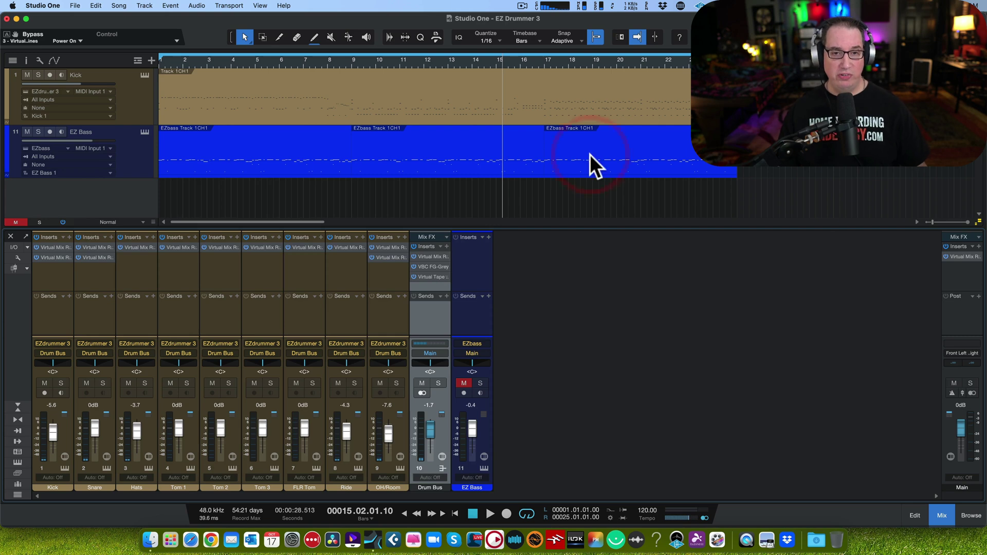
pyautogui.click(52, 248)
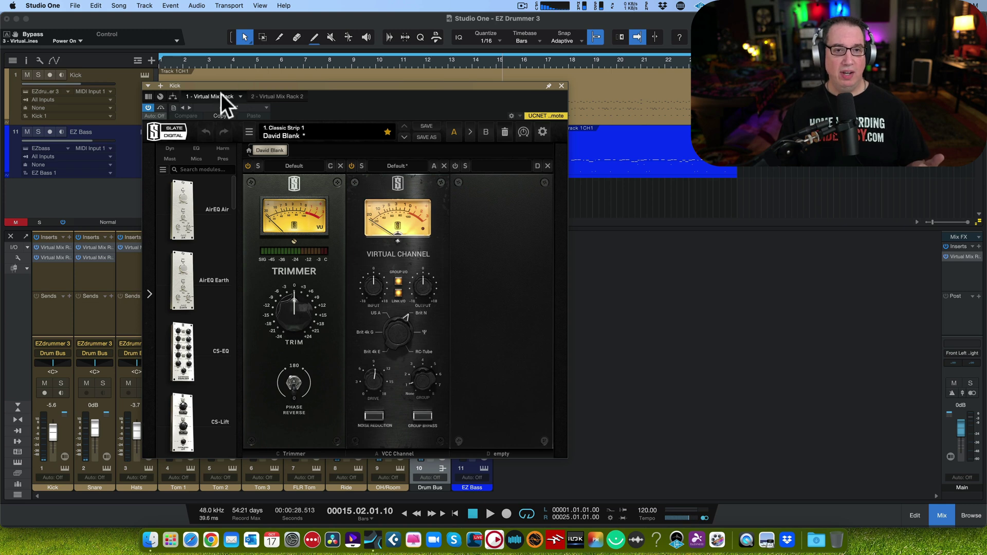
pyautogui.click(266, 96)
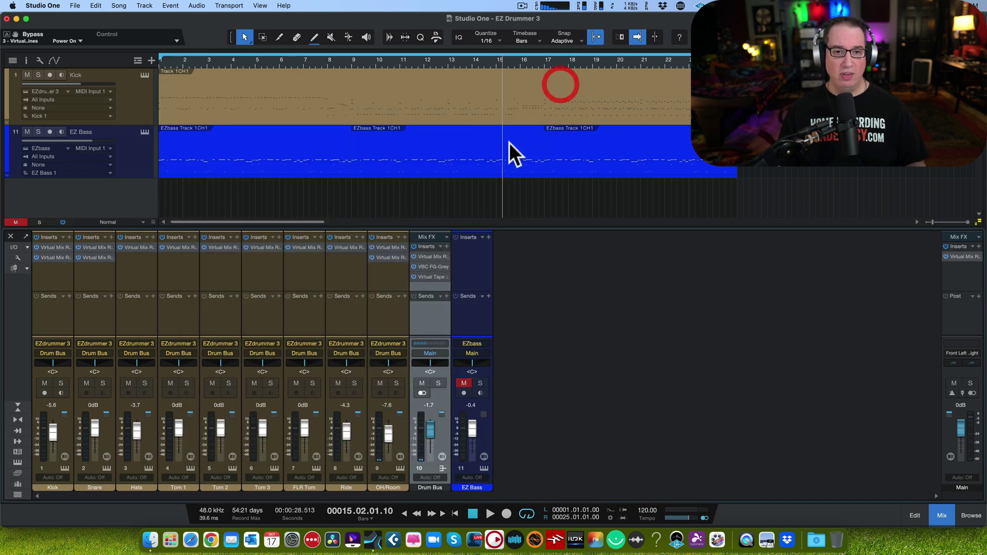
pyautogui.click(426, 256)
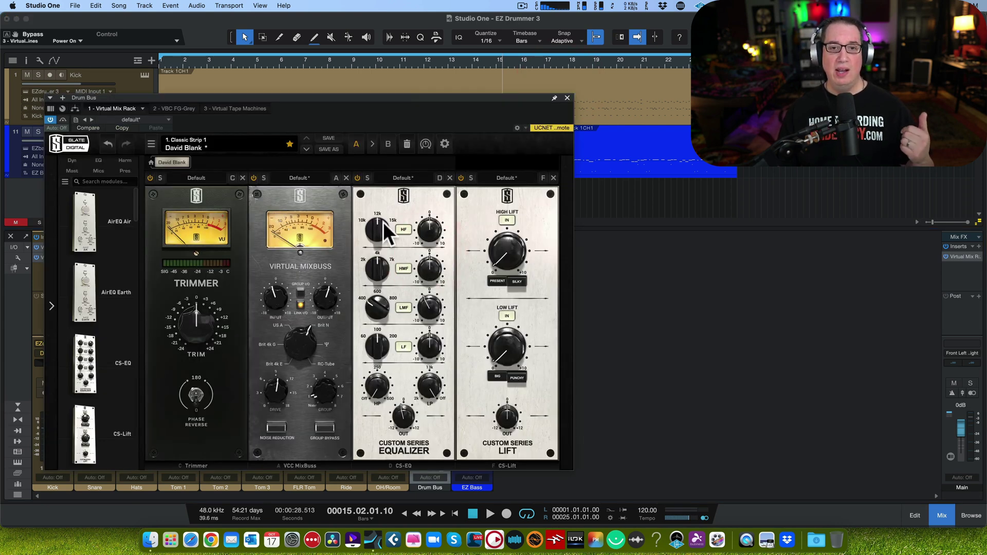
pyautogui.click(567, 98)
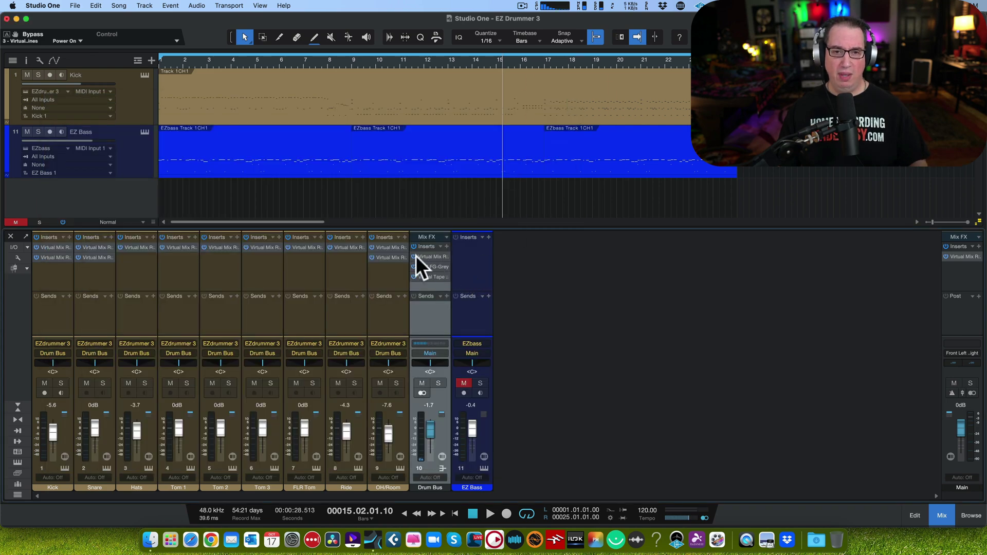
# Review the Drum Bus FG-Grey and tape inserts, rewind to bar 1, and check Main's mix rack.
pyautogui.click(424, 266)
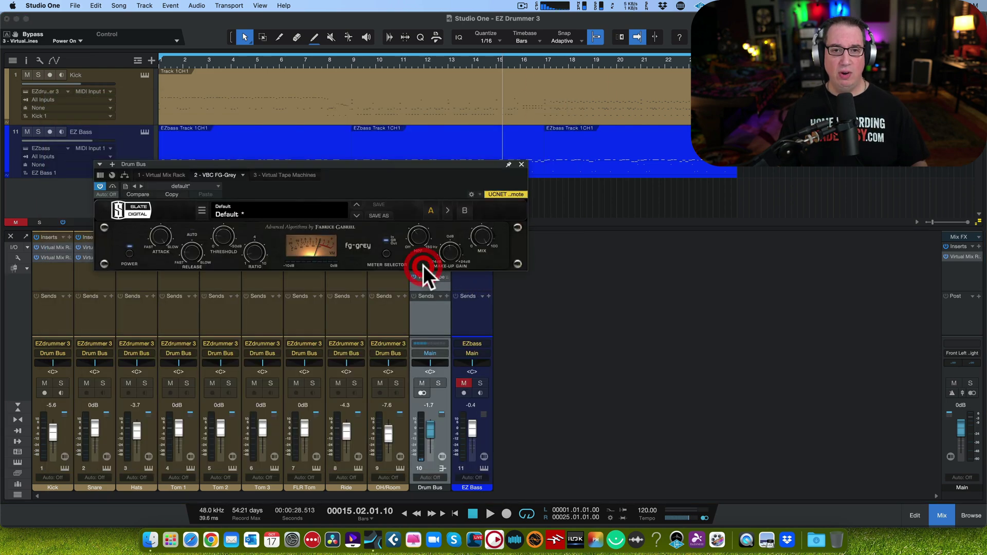
pyautogui.click(303, 175)
pyautogui.click(591, 164)
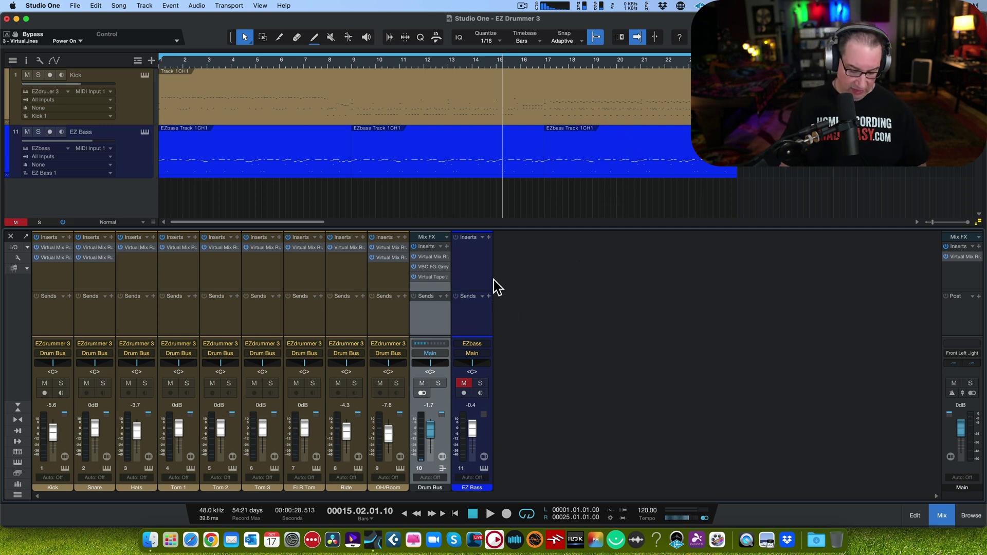
pyautogui.press(',')
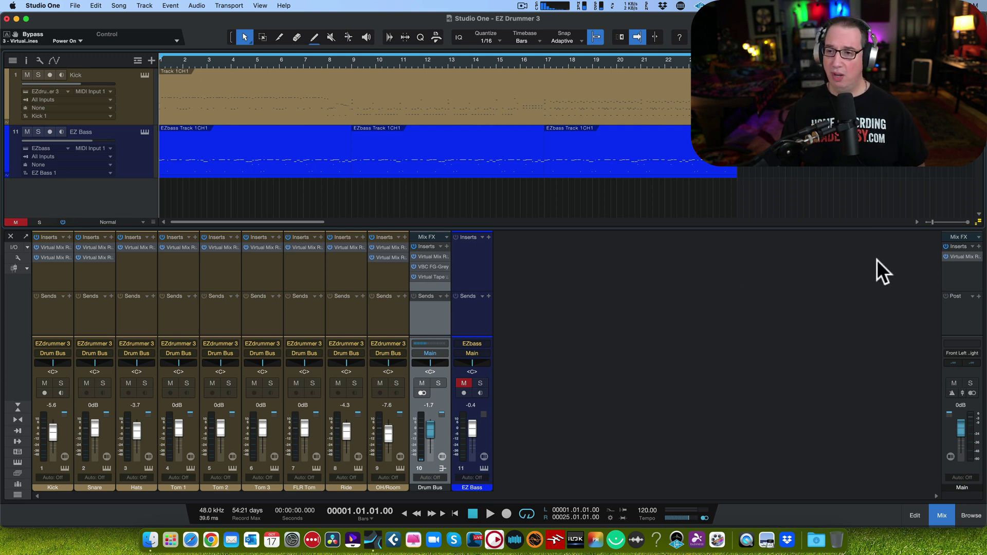
pyautogui.click(960, 260)
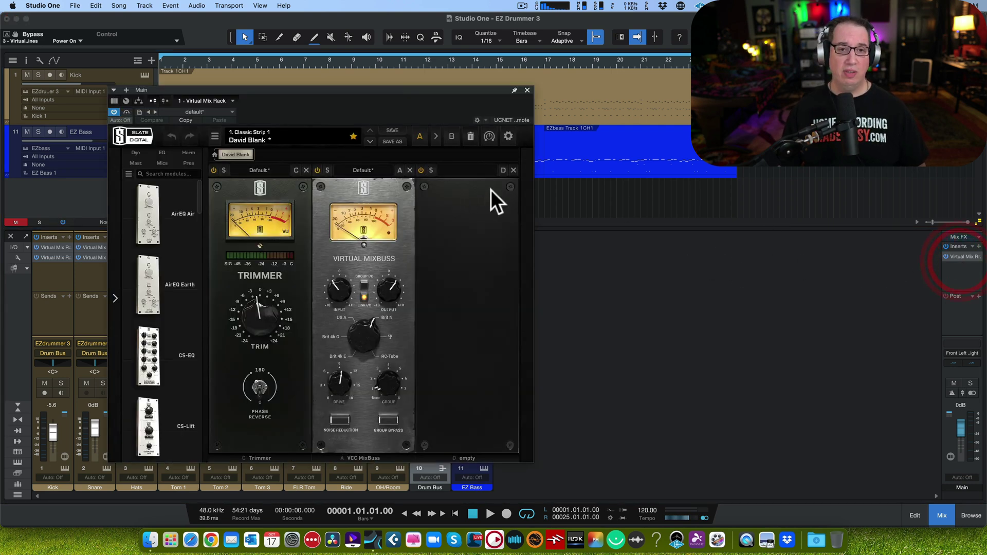
pyautogui.click(527, 90)
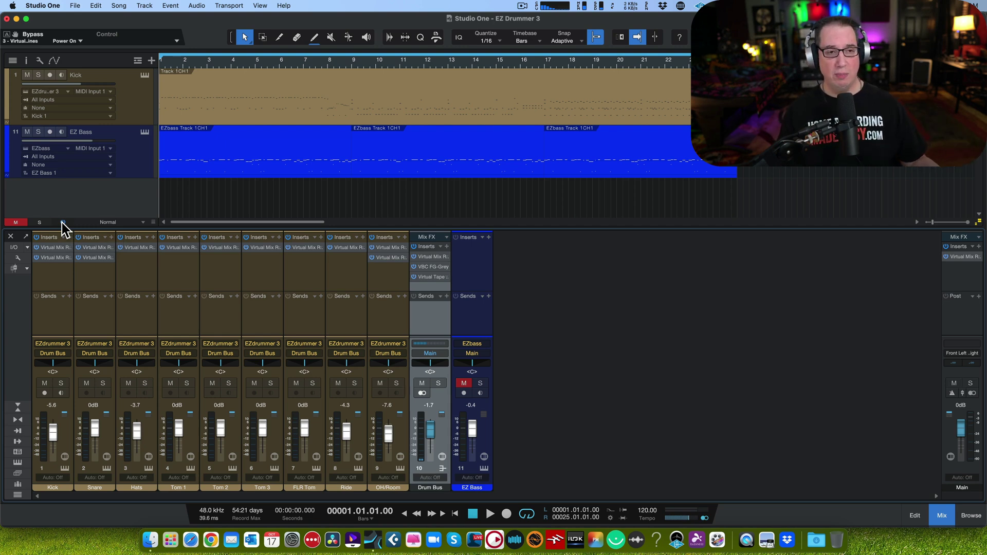
pyautogui.press('space')
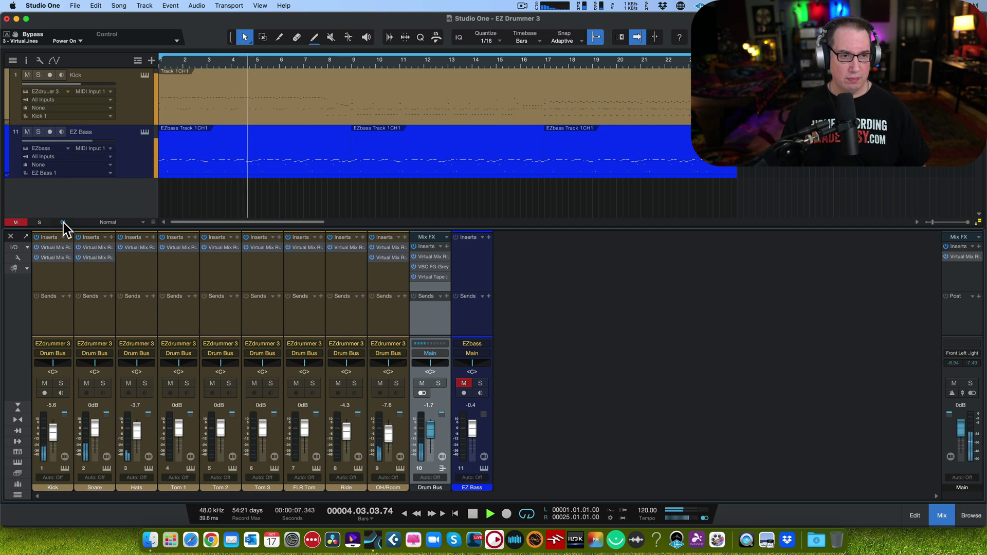
pyautogui.click(63, 223)
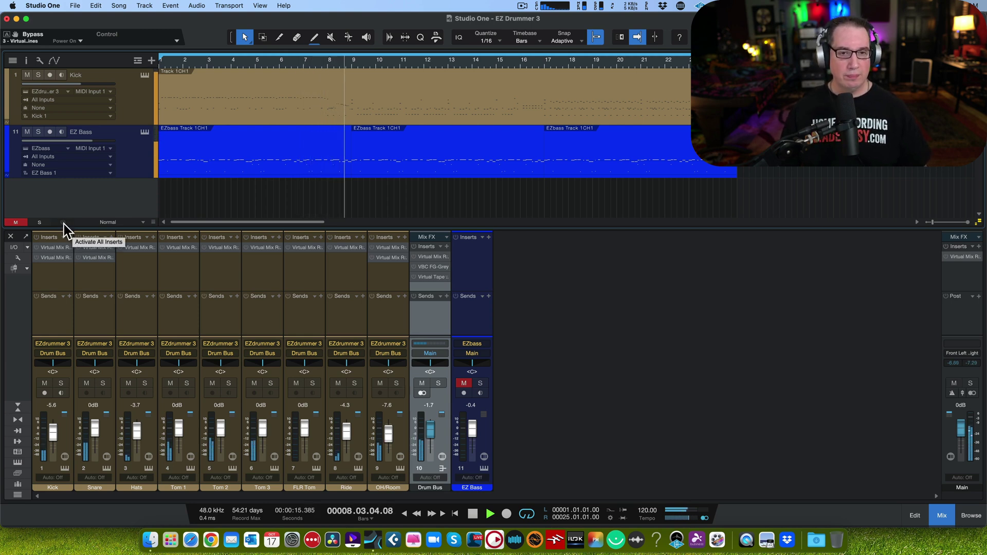
pyautogui.click(63, 222)
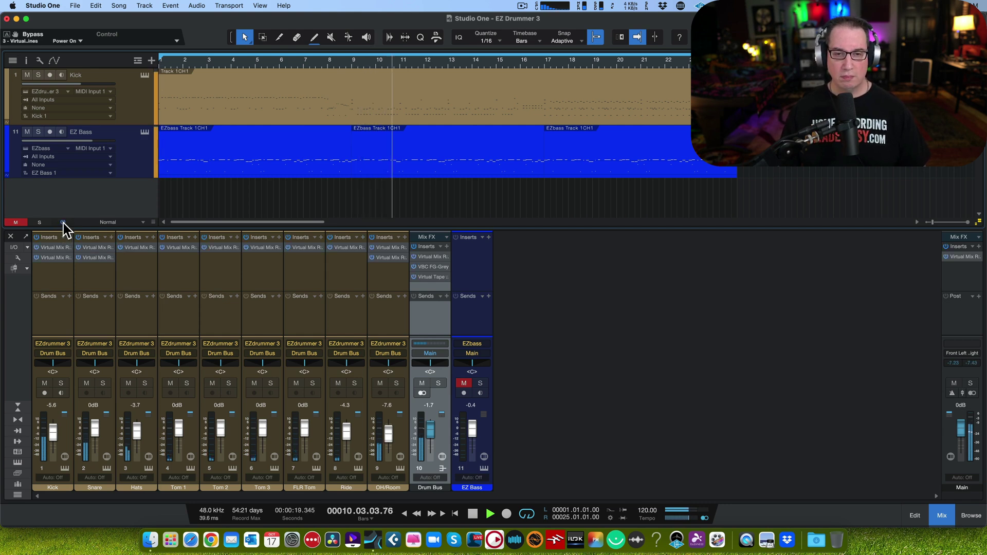
pyautogui.click(64, 223)
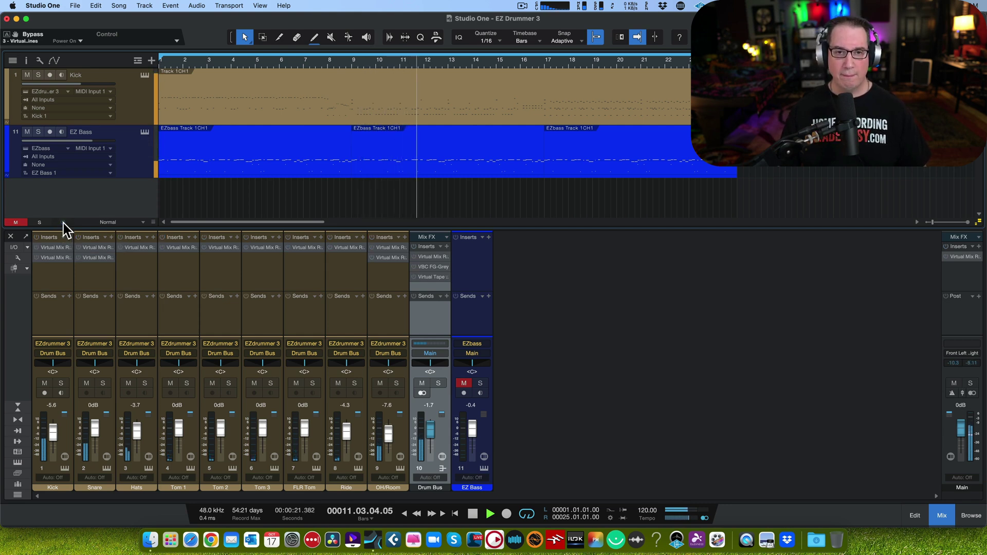
pyautogui.click(63, 223)
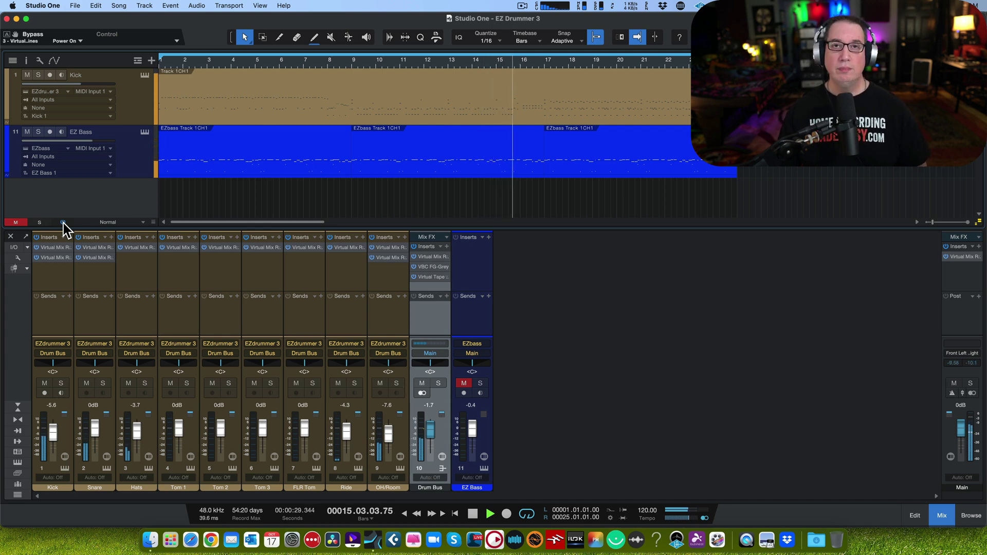
pyautogui.press('space')
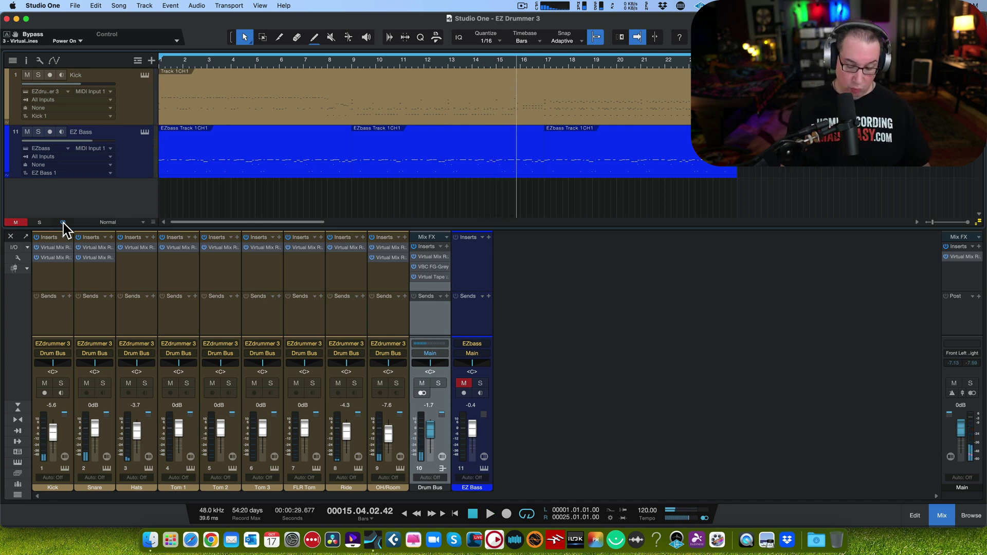
pyautogui.press(',')
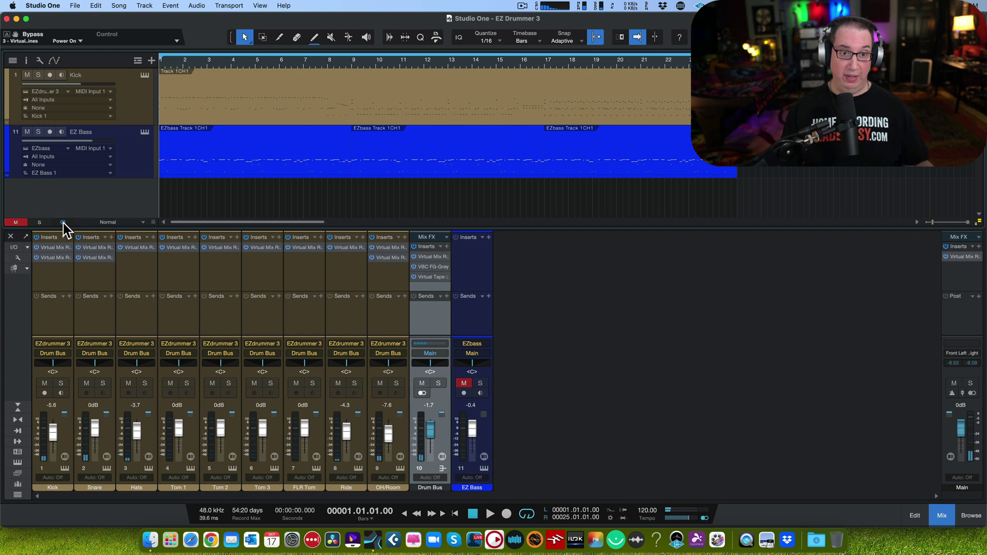
# Unmute EZ Bass, enable its monitoring, and briefly view its Verse and Chorus bass parts.
pyautogui.click(463, 383)
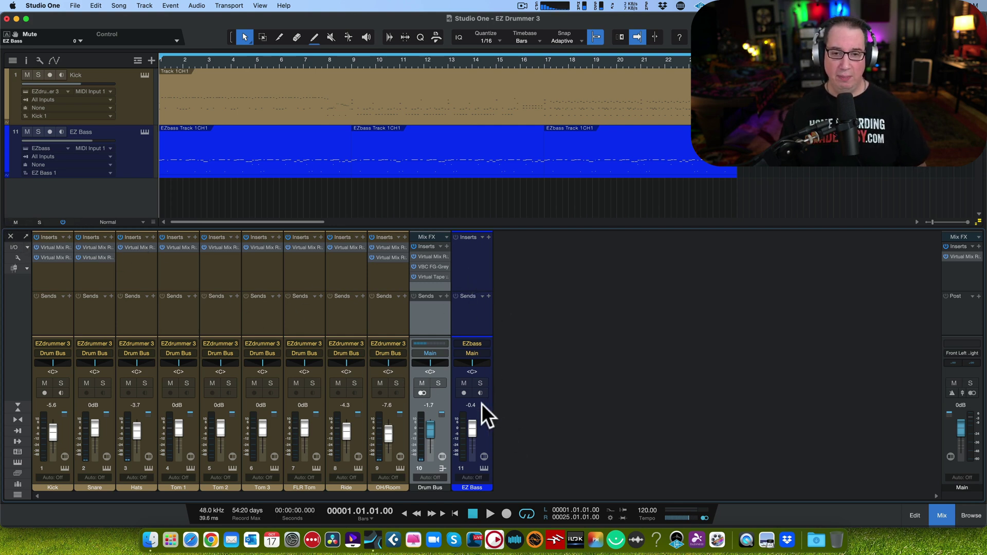
pyautogui.click(483, 468)
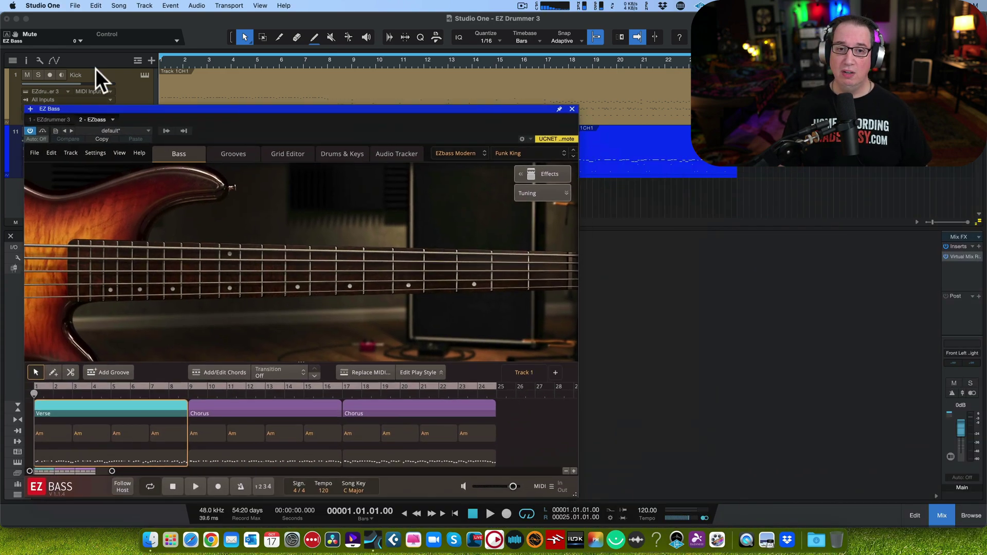
pyautogui.moveTo(110, 102); pyautogui.dragTo(122, 26)
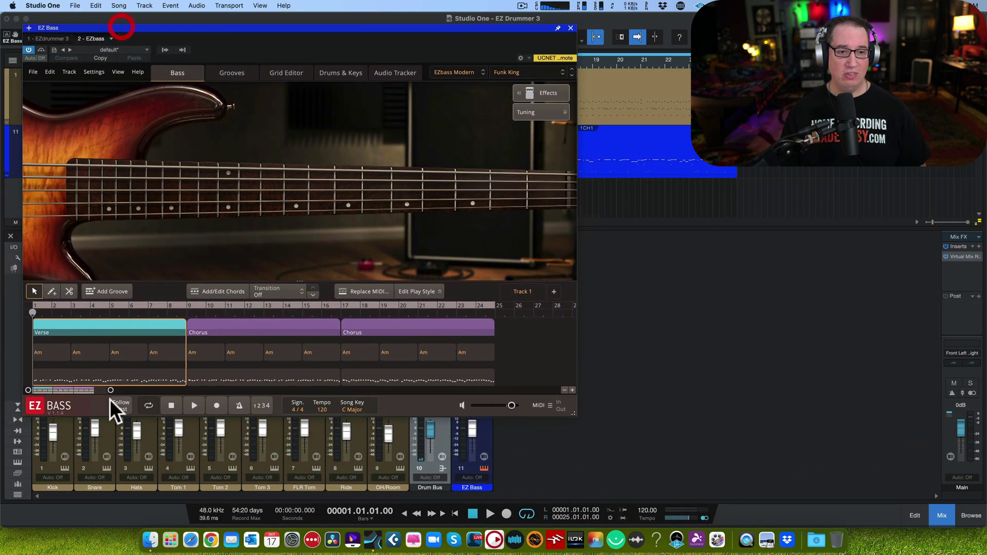
pyautogui.click(572, 27)
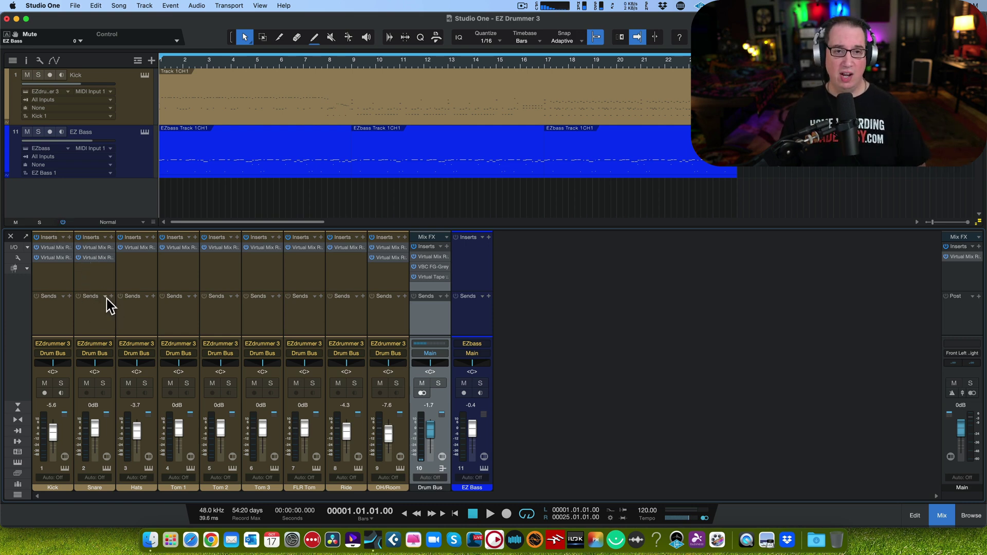
# Play the song with bass and drums and pull the EZ Bass fader down to -8.2 dB.
pyautogui.press('space')
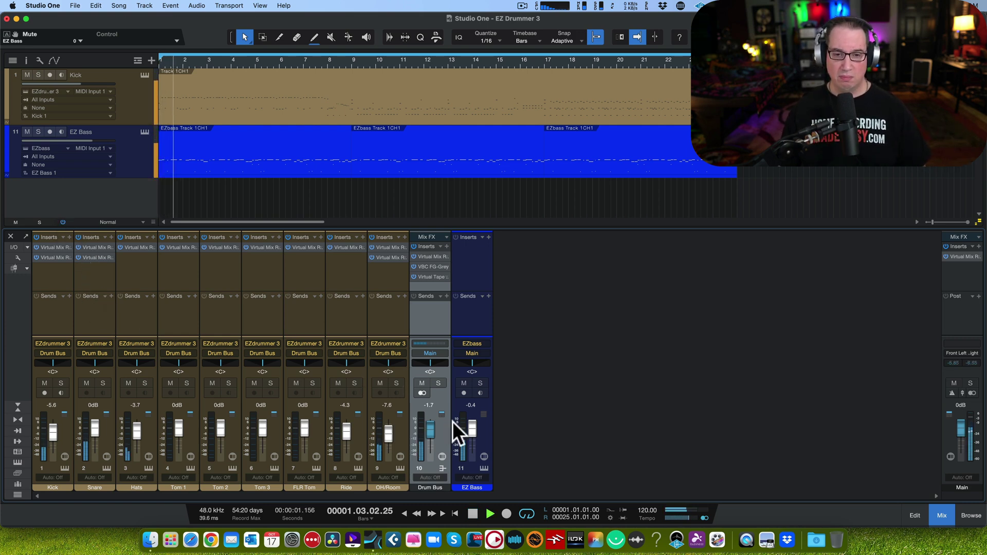
pyautogui.moveTo(469, 427); pyautogui.dragTo(469, 429)
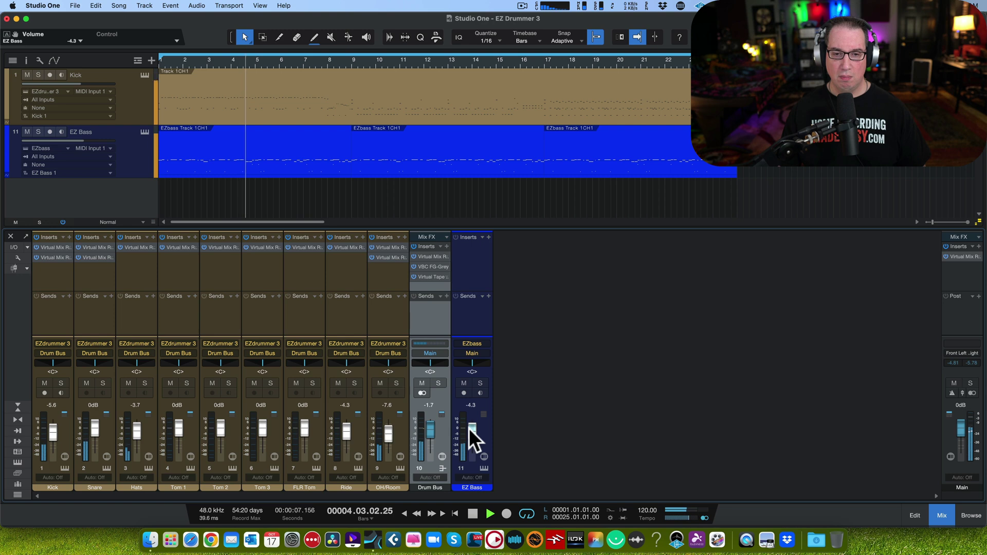
pyautogui.moveTo(469, 427); pyautogui.dragTo(469, 427)
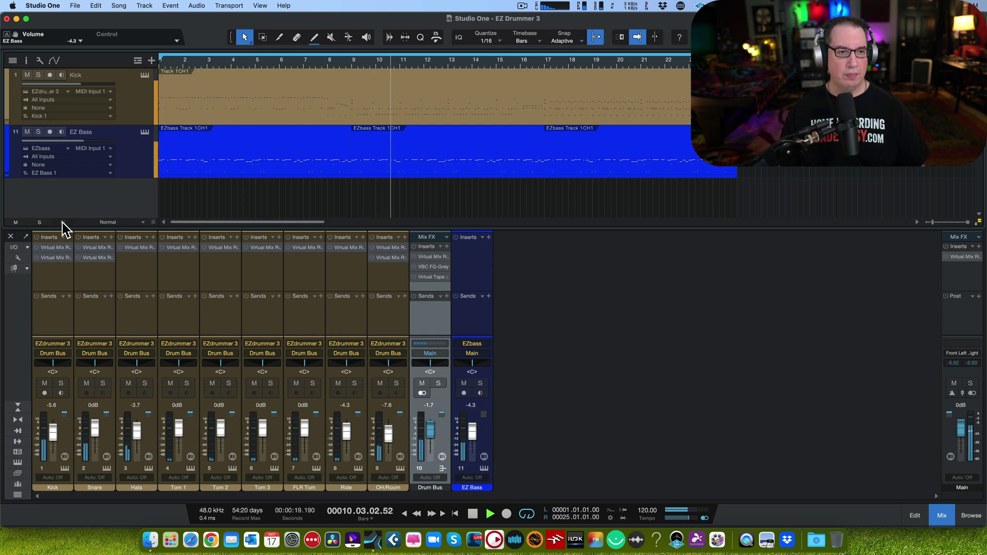
pyautogui.click(473, 431)
pyautogui.moveTo(473, 430); pyautogui.dragTo(473, 437)
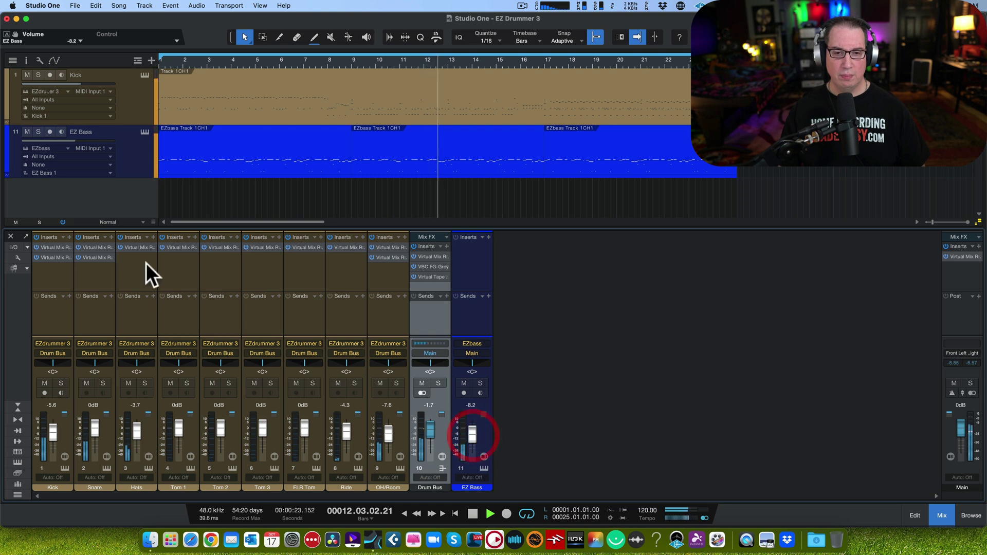
# A/B all inserts against bypass twice, then raise EZ Bass to -6.3 dB and stop.
pyautogui.click(63, 222)
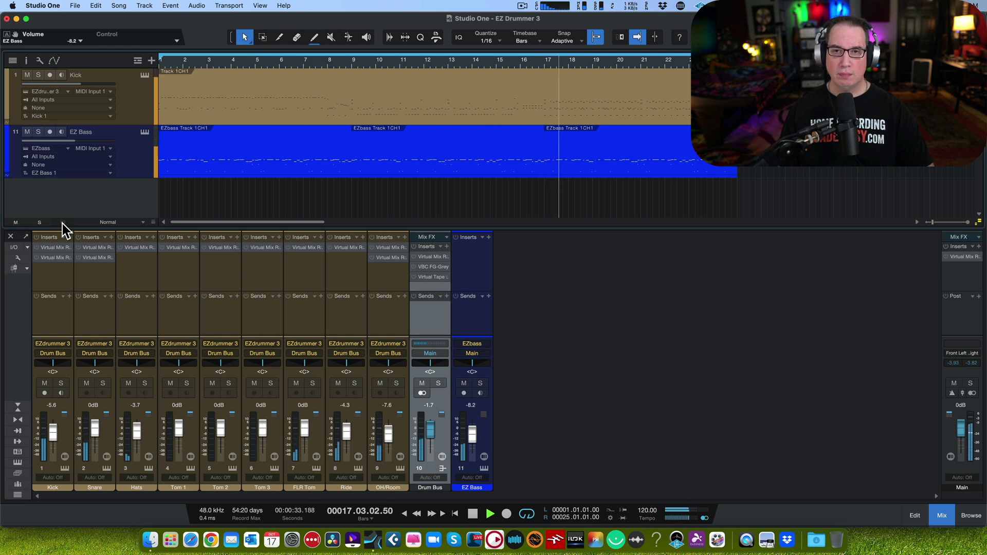
pyautogui.click(63, 222)
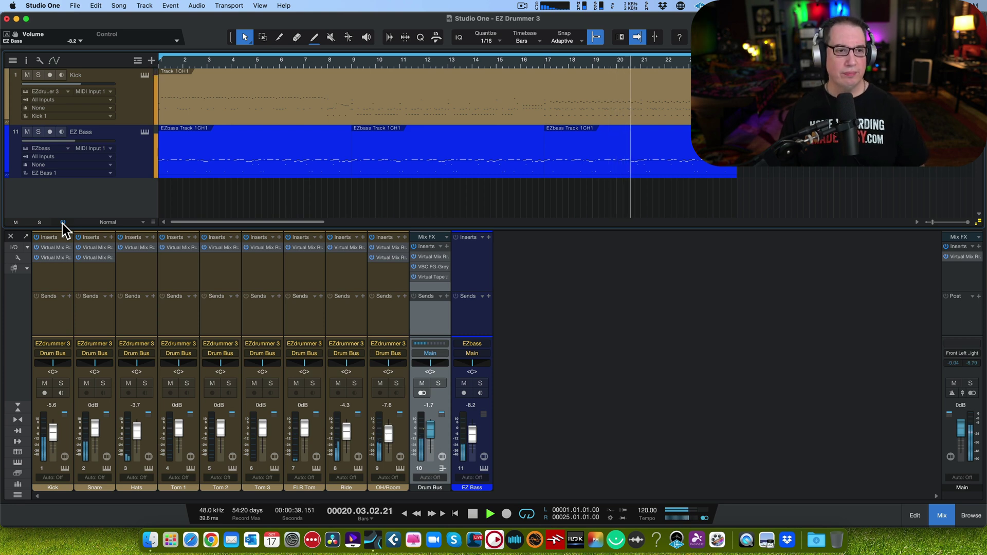
pyautogui.click(63, 222)
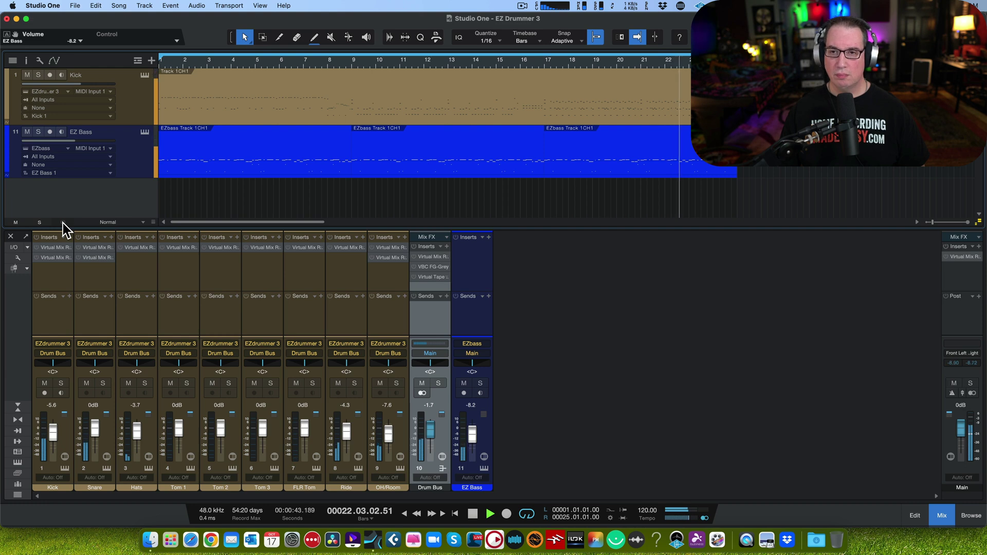
pyautogui.click(62, 223)
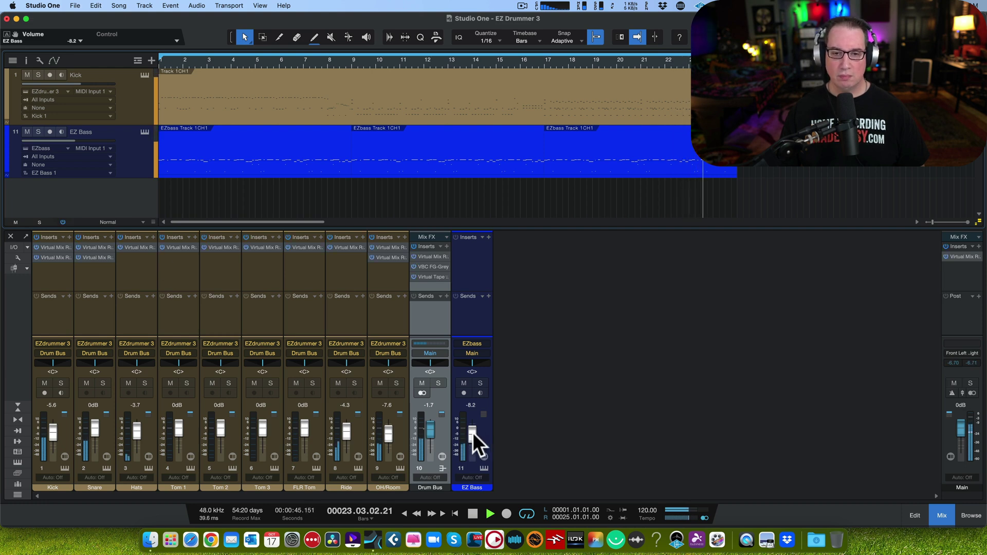
pyautogui.moveTo(473, 433); pyautogui.dragTo(472, 430)
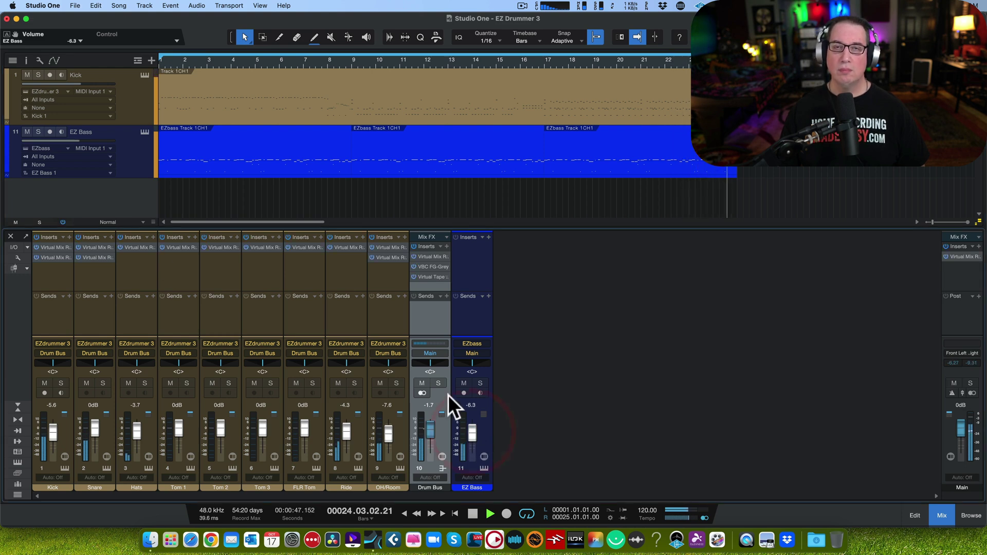
pyautogui.press('space')
pyautogui.press(',')
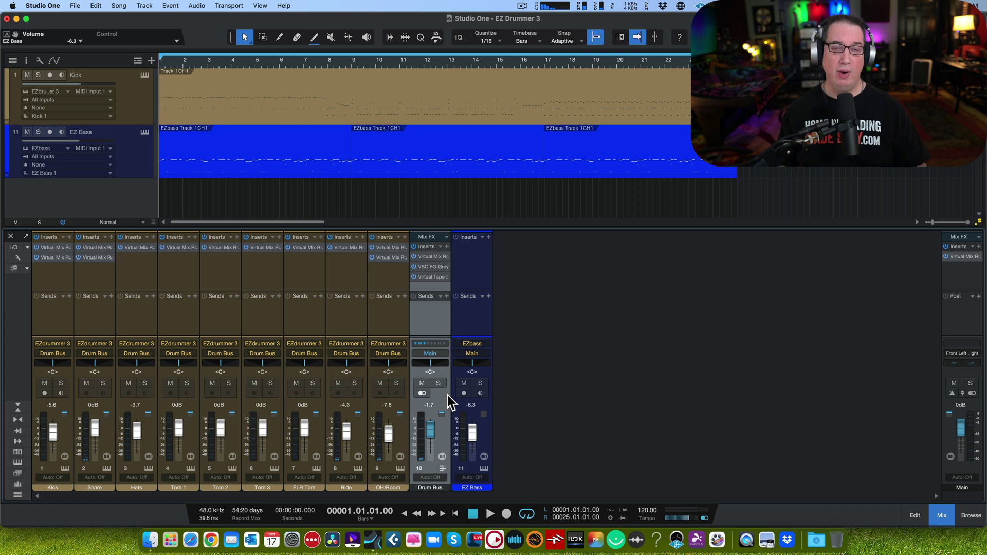
pyautogui.click(177, 247)
pyautogui.moveTo(535, 110); pyautogui.dragTo(137, 86)
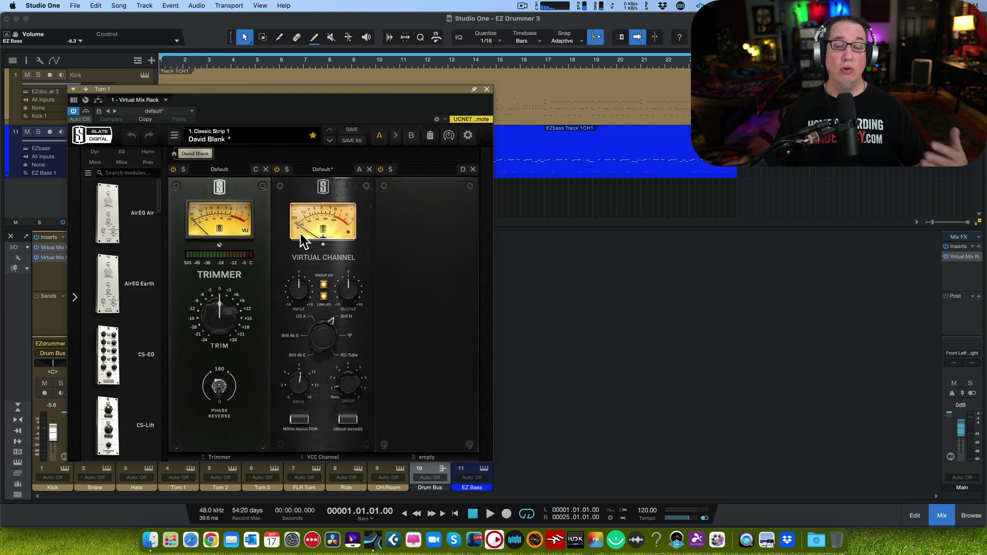
pyautogui.click(486, 90)
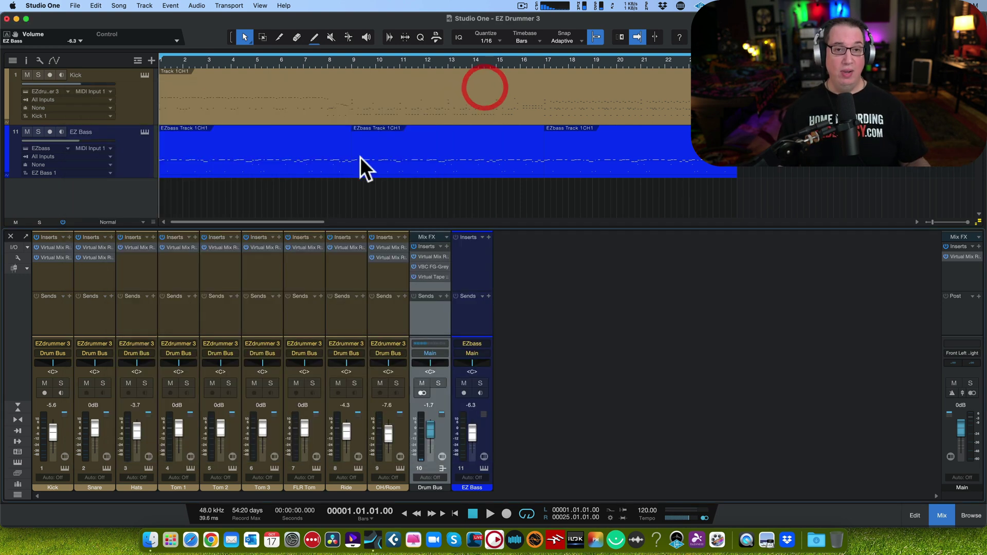